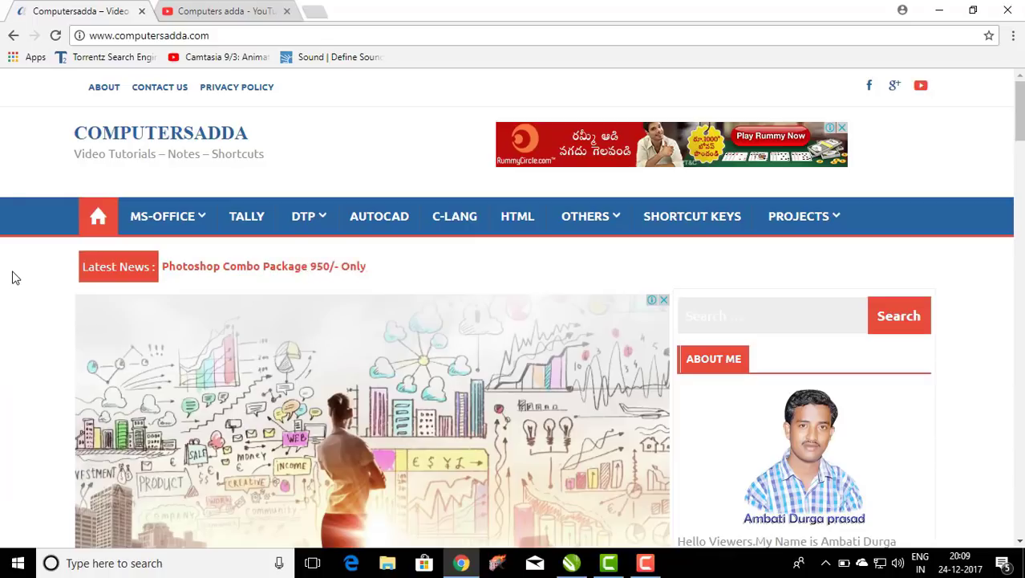
Switch Chrome to the 'Computers adda - YouTube' channel tab.
click(158, 7)
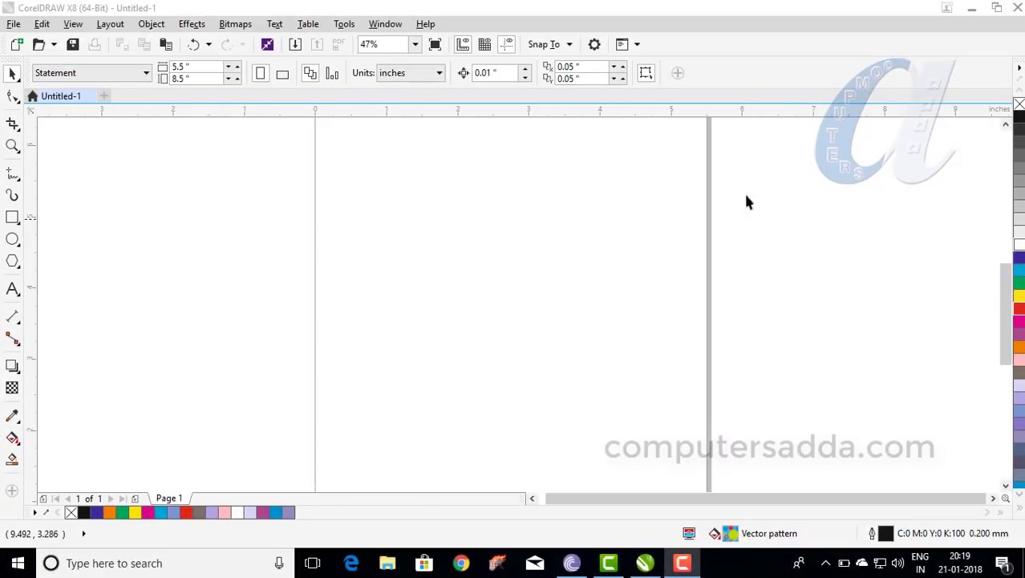
Place the artistic text 'ADP' in Arial at the centre of the page.
click(13, 290)
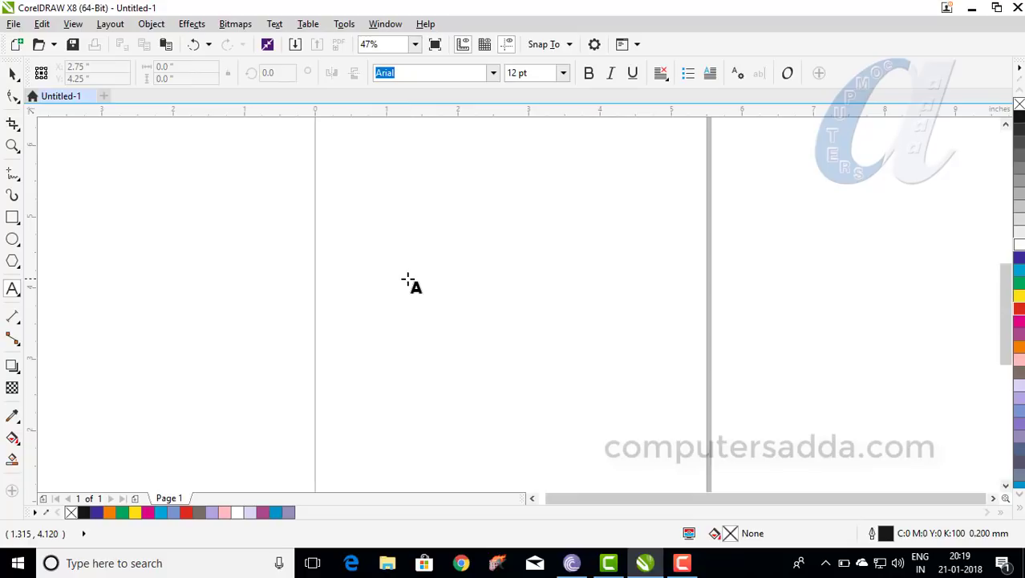
click(395, 275)
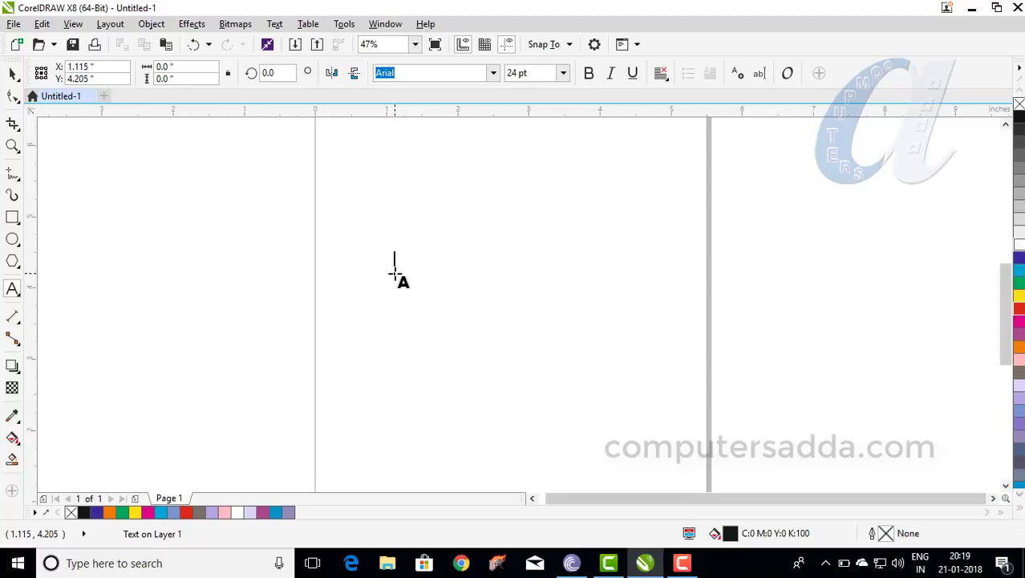
text(ADP)
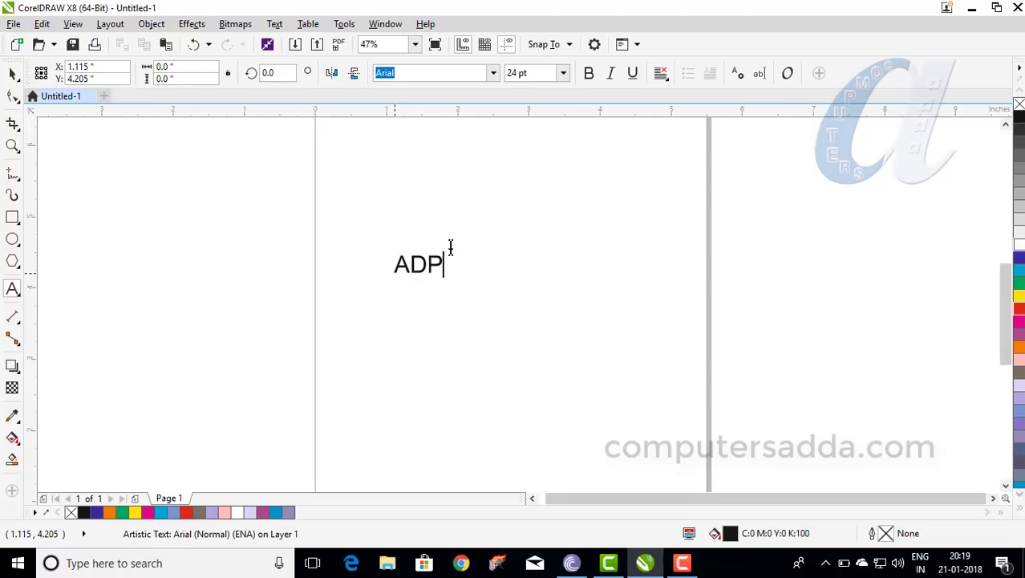
key(Escape)
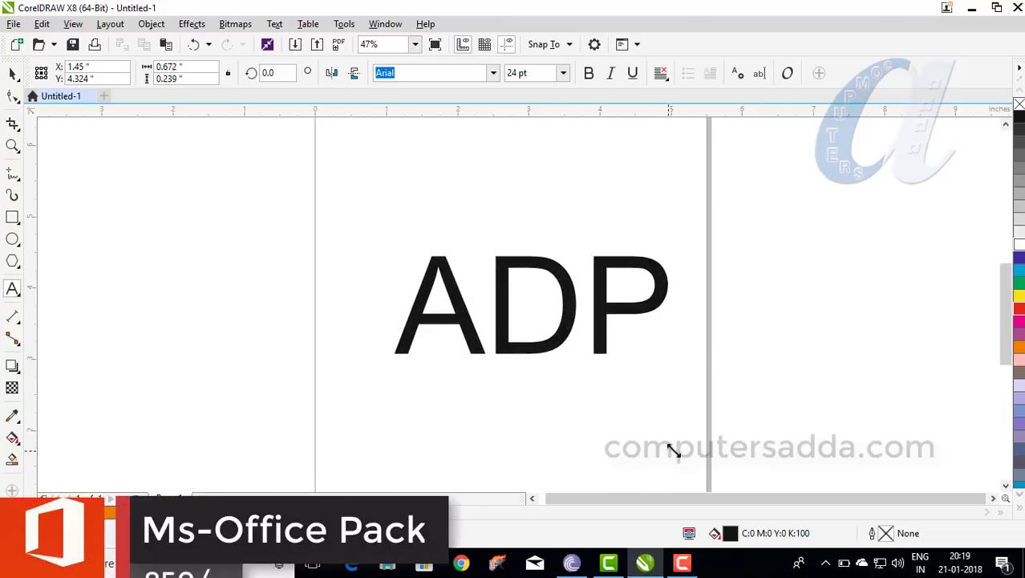
Enlarge the ADP text to about 137 pt, apply Square721 BT, and reposition it.
drag(446, 276, 674, 449)
click(13, 73)
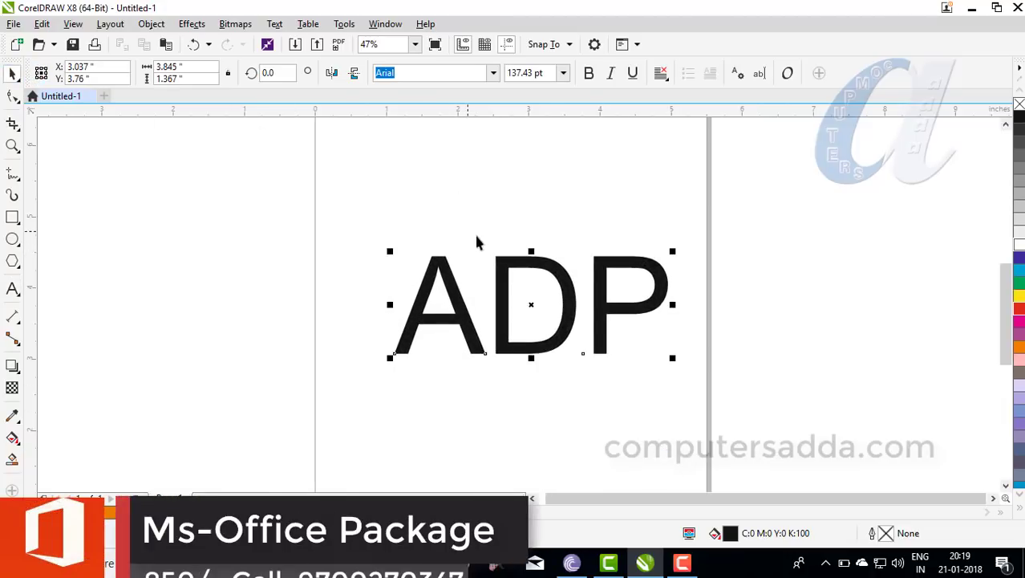
mouse_move(515, 260)
mouse_down()
mouse_move(490, 261)
mouse_move(492, 251)
mouse_up()
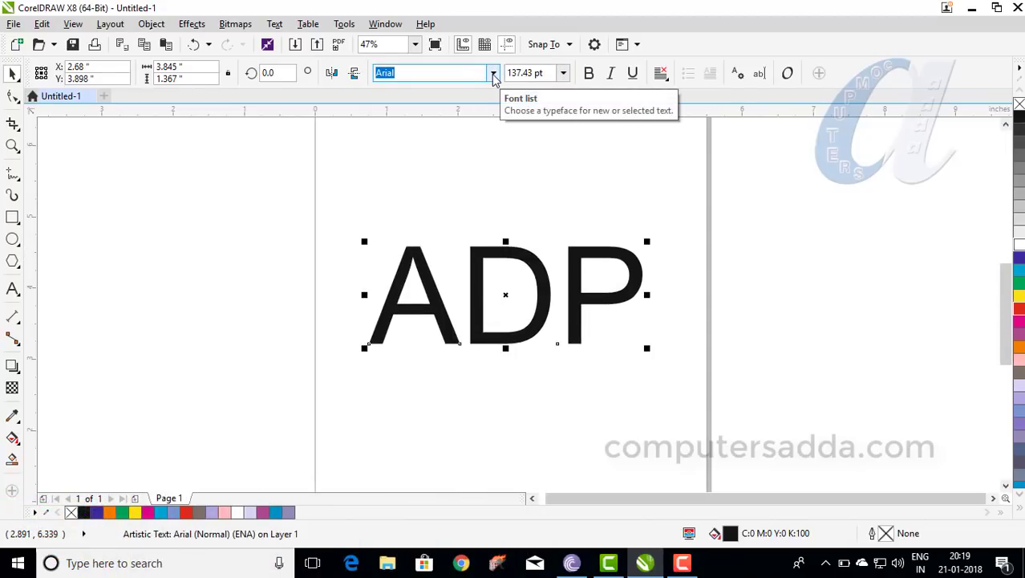
click(493, 74)
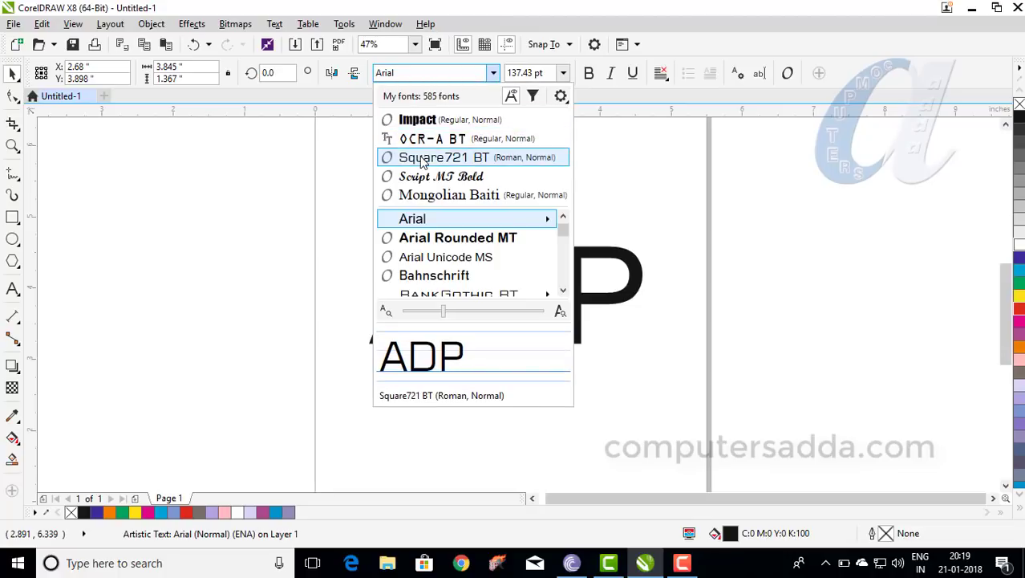
click(423, 158)
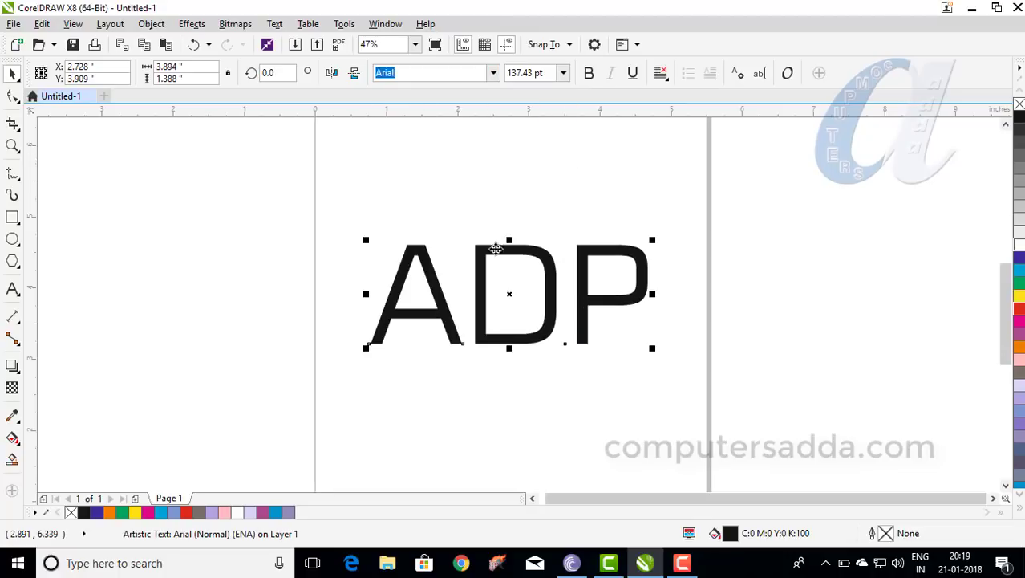
mouse_move(490, 244)
mouse_down()
mouse_move(468, 271)
mouse_move(504, 268)
mouse_up()
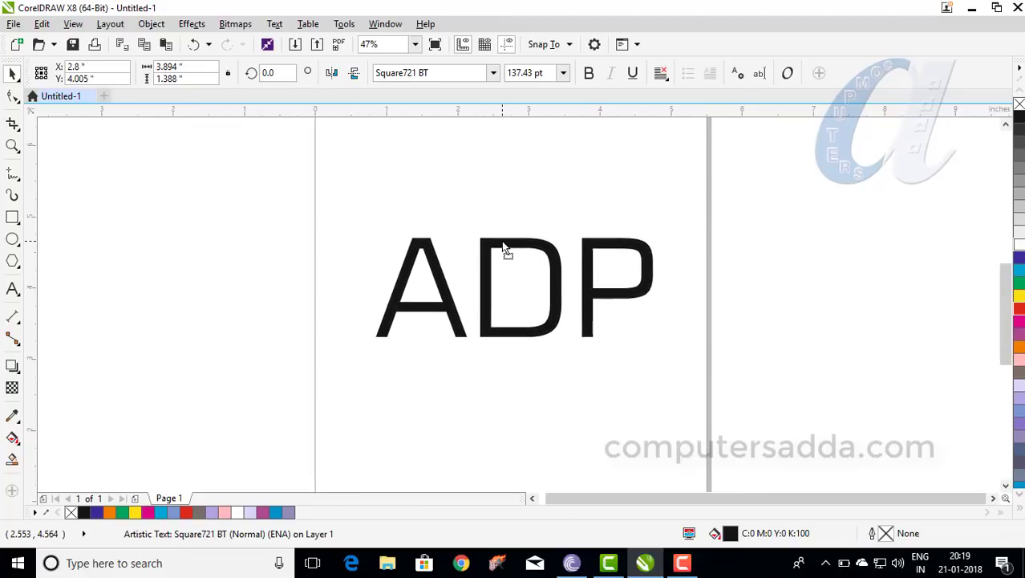
drag(503, 273, 499, 252)
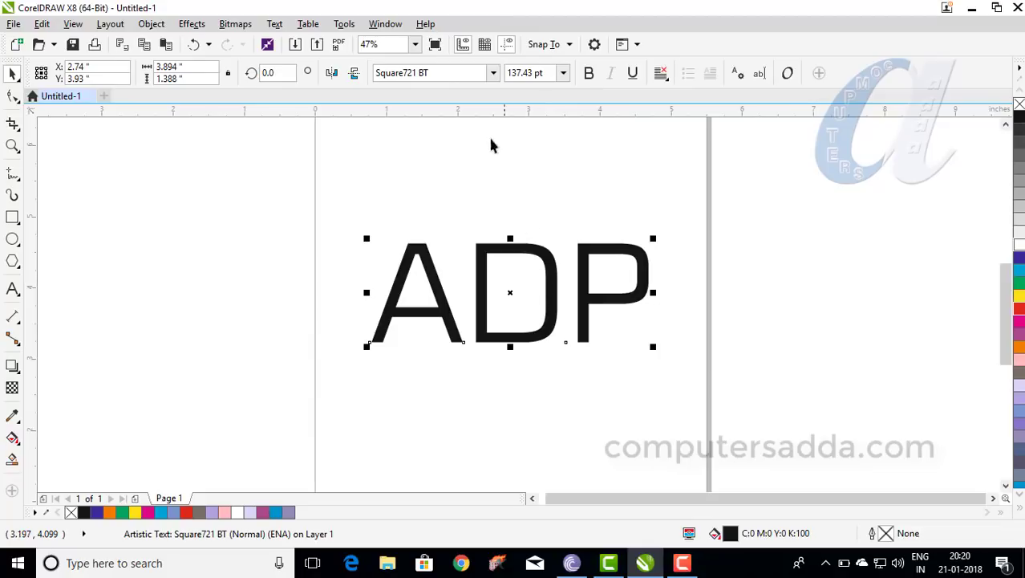
Try Impact, revert to Square721 BT, and enlarge ADP to about 147 pt.
click(493, 73)
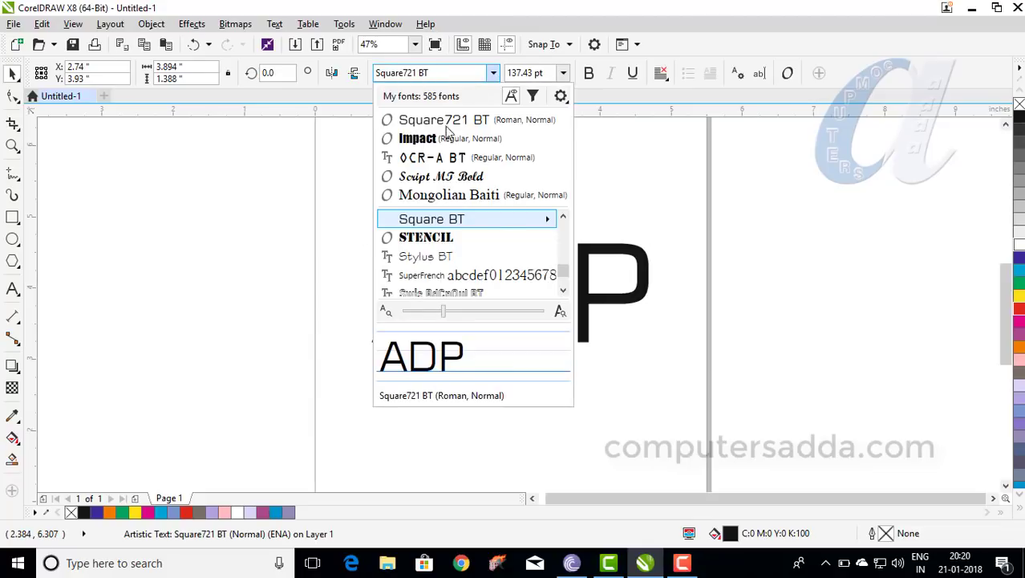
click(418, 138)
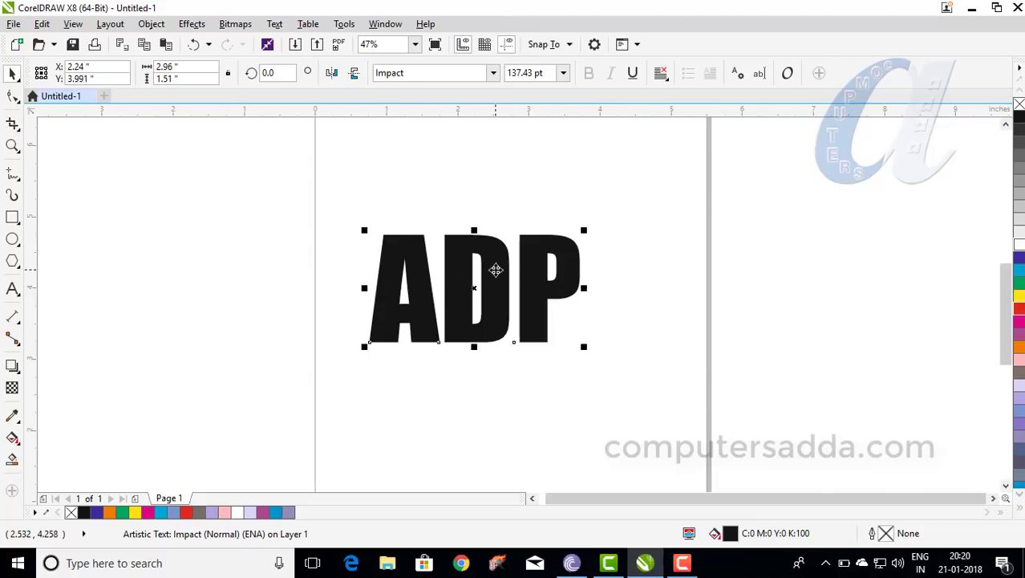
click(492, 72)
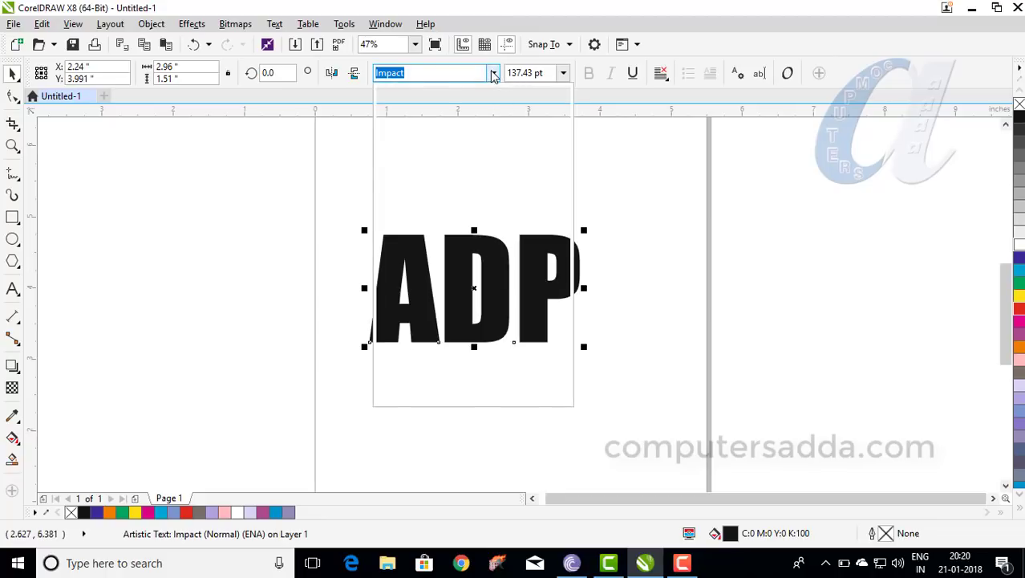
click(433, 139)
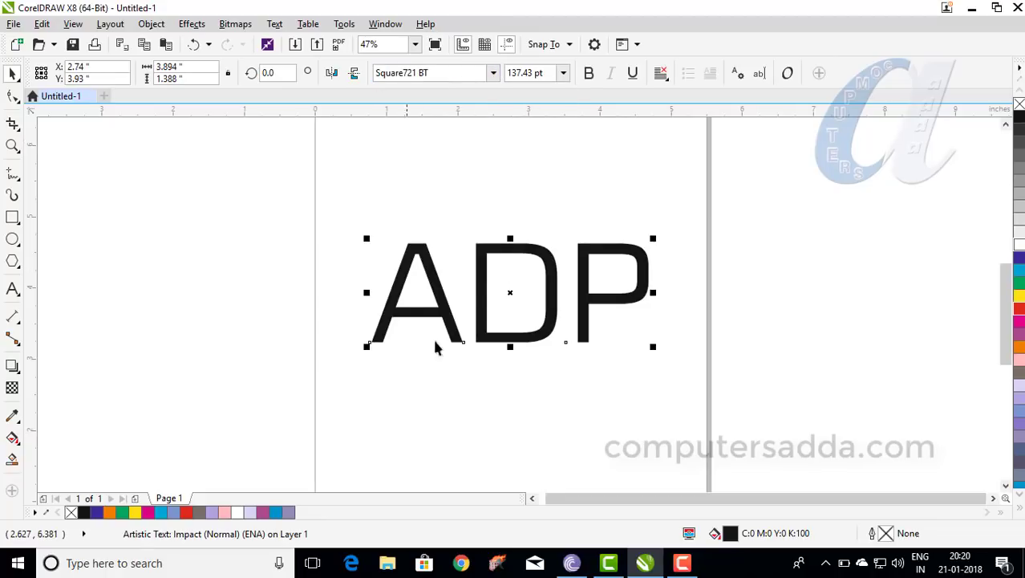
drag(364, 345, 346, 353)
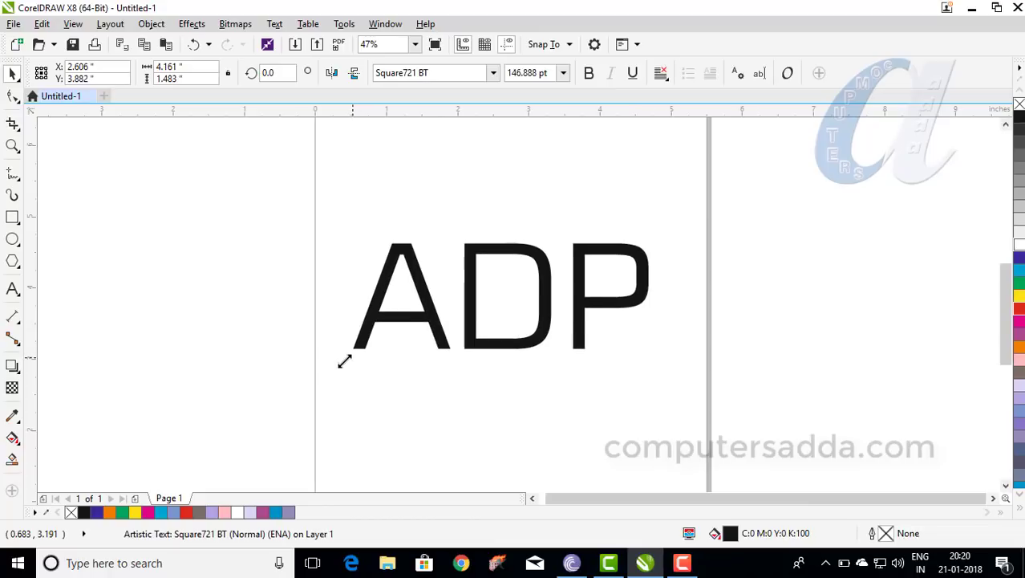
drag(529, 255, 536, 244)
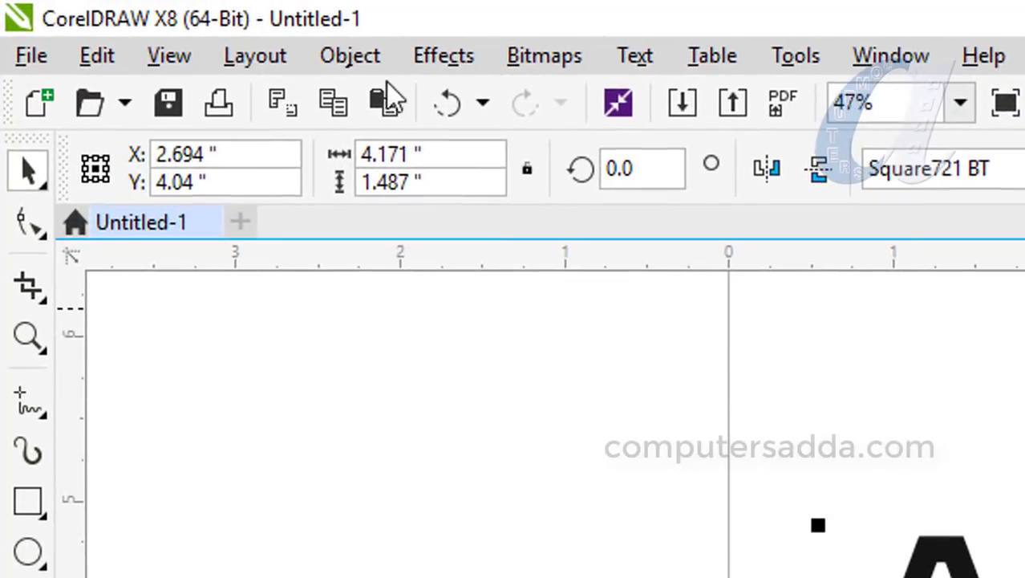
Break the ADP text apart and check that A, D and P are separate objects.
click(364, 54)
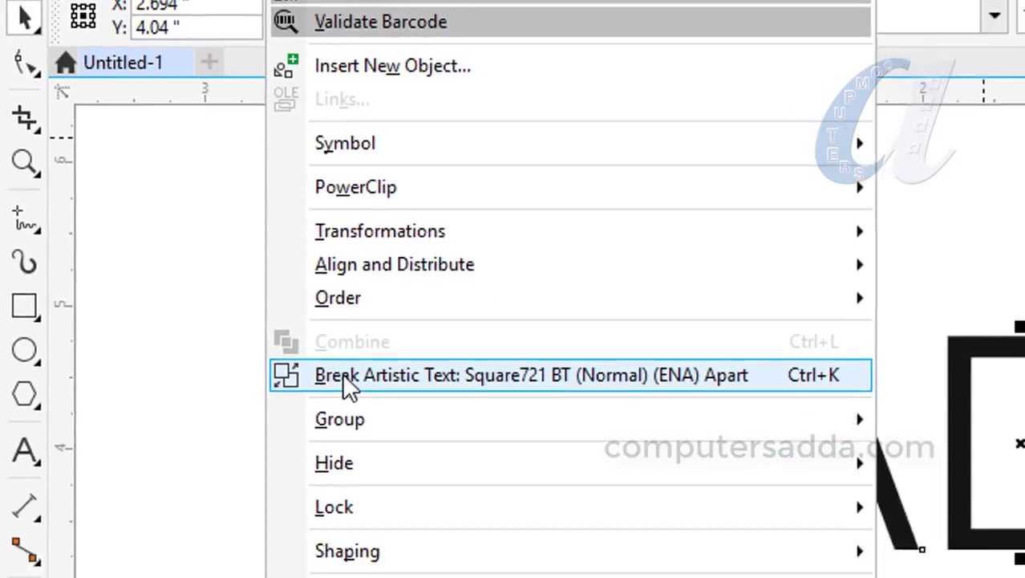
click(393, 429)
click(651, 258)
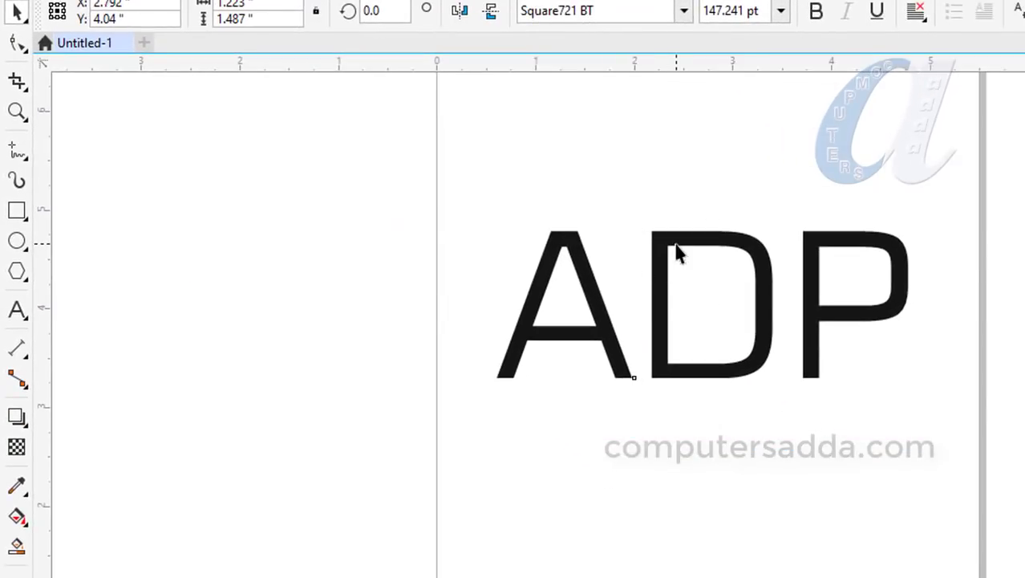
click(677, 239)
click(851, 233)
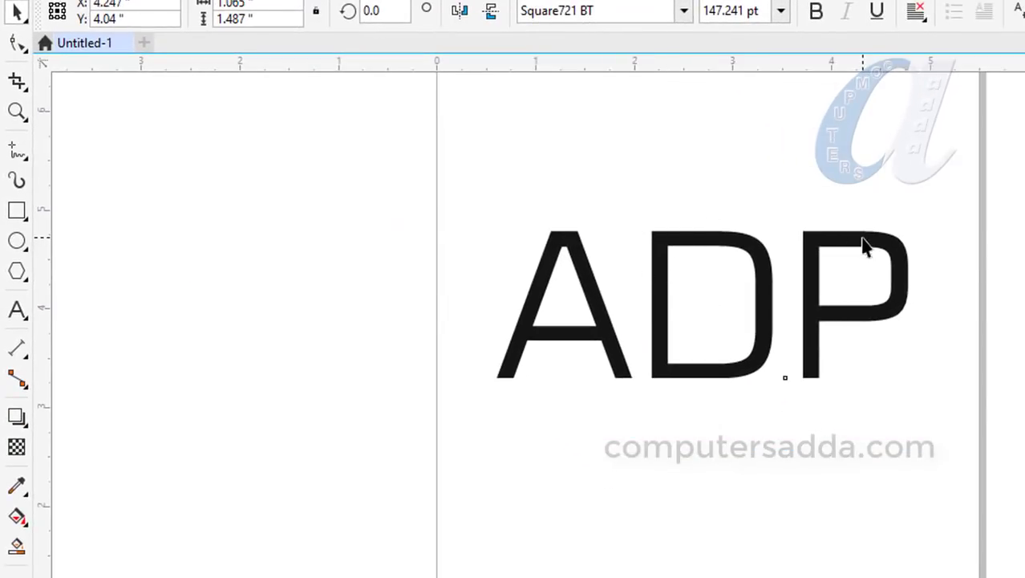
click(560, 248)
click(714, 245)
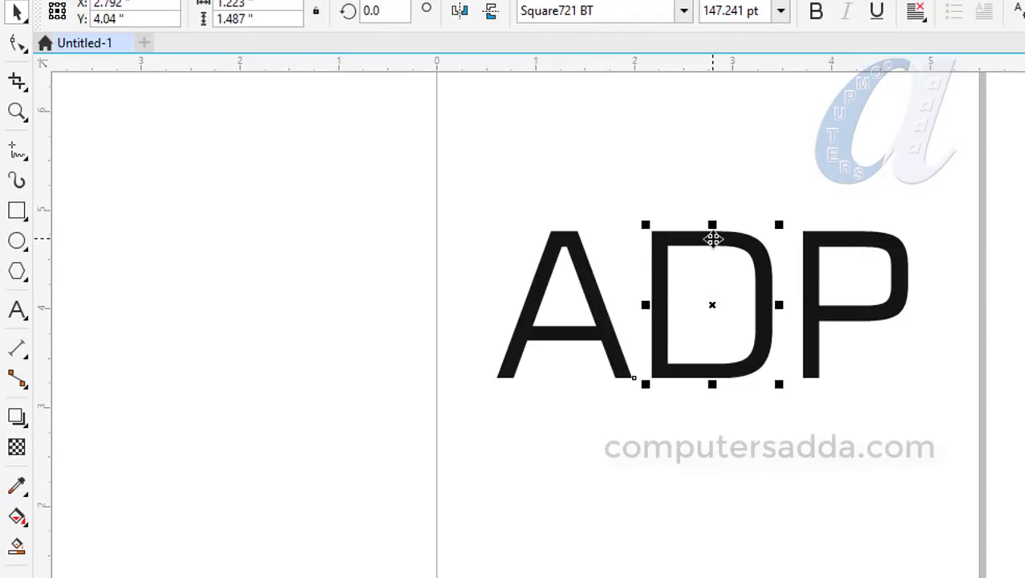
click(540, 290)
Marquee-select all three letters and browse the Object menu without choosing a command.
drag(984, 187, 431, 450)
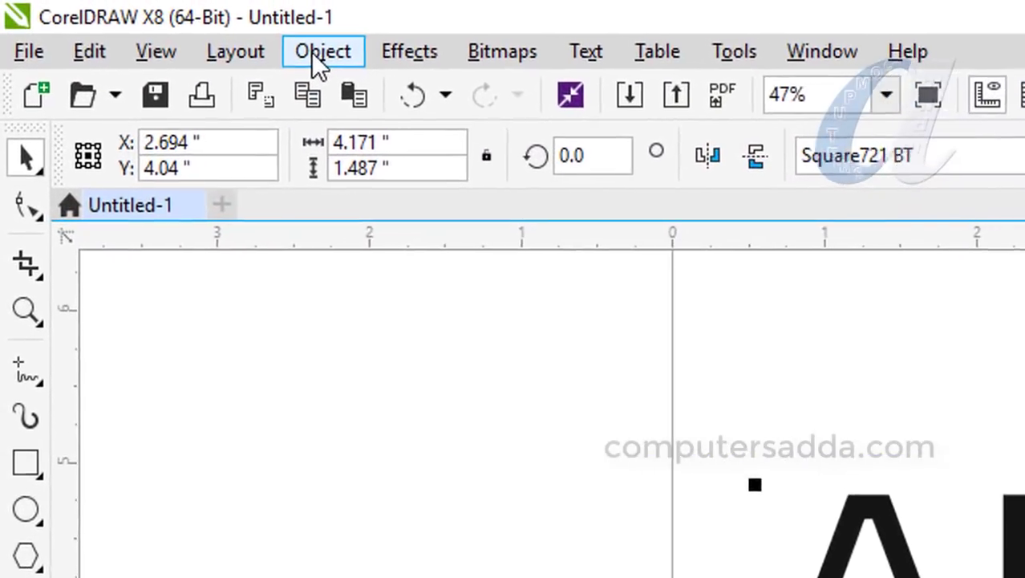
click(325, 53)
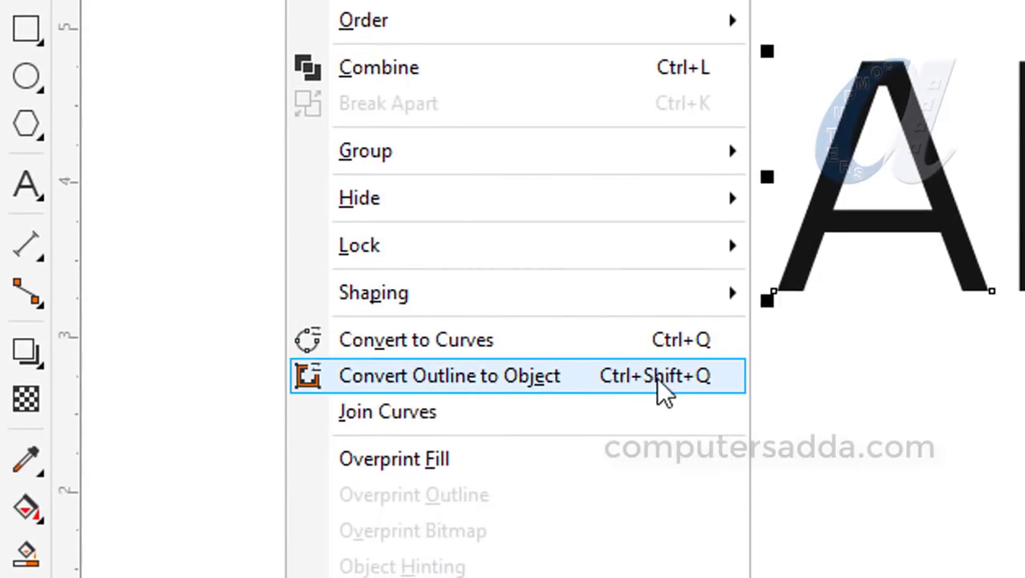
click(373, 472)
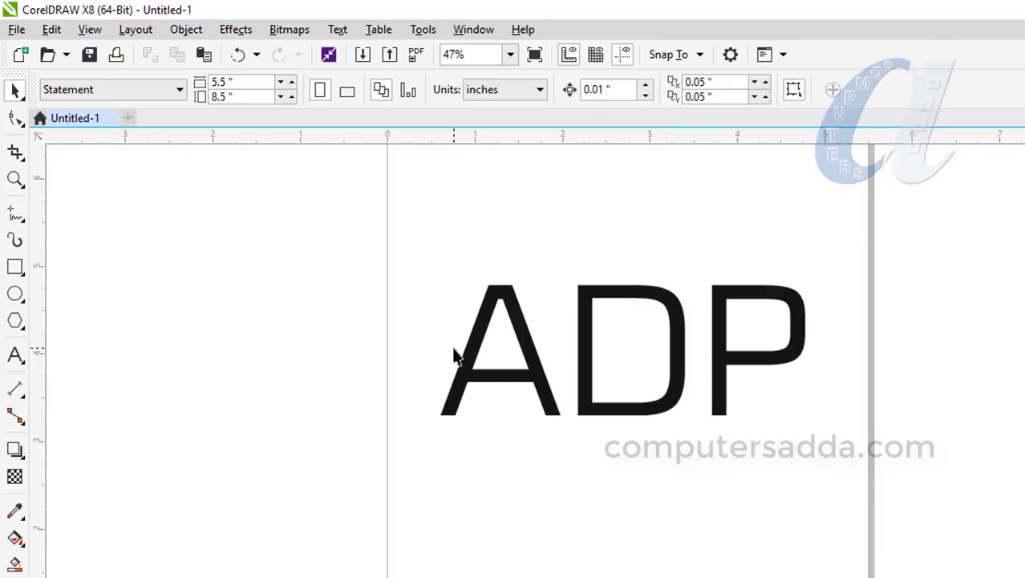
click(185, 30)
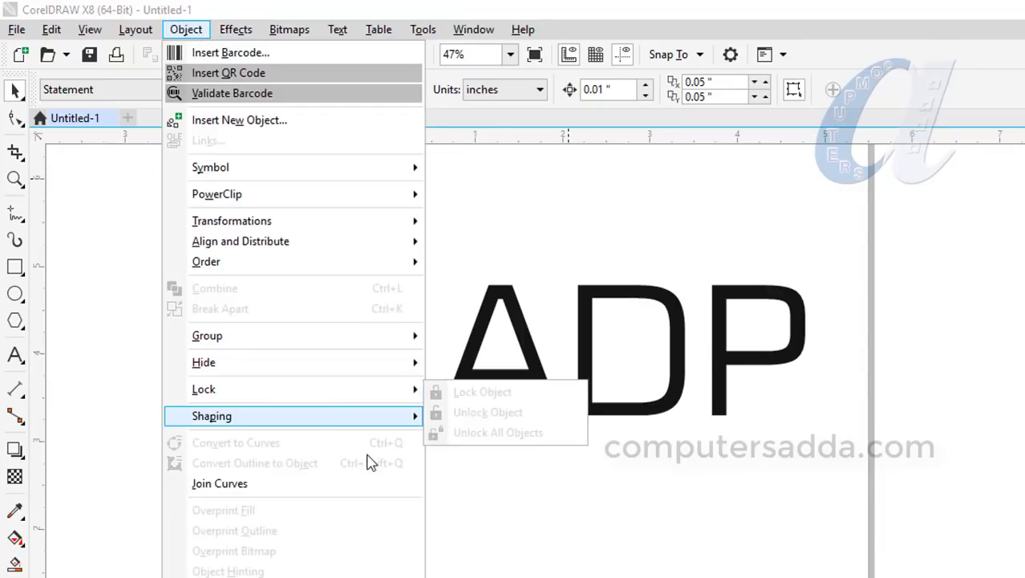
key(Escape)
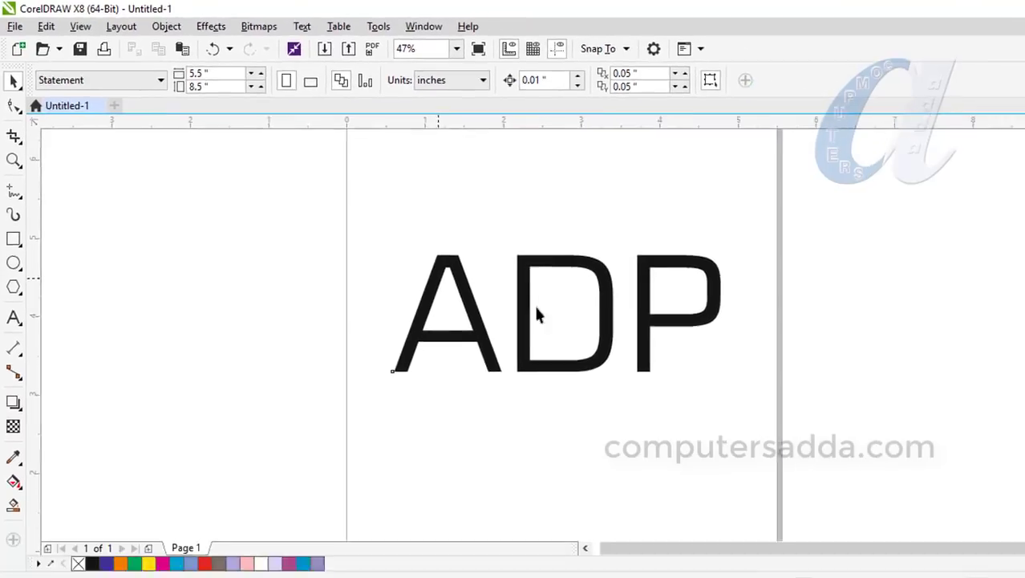
Fill the A red, the D green and the P dark blue from the palette.
click(462, 282)
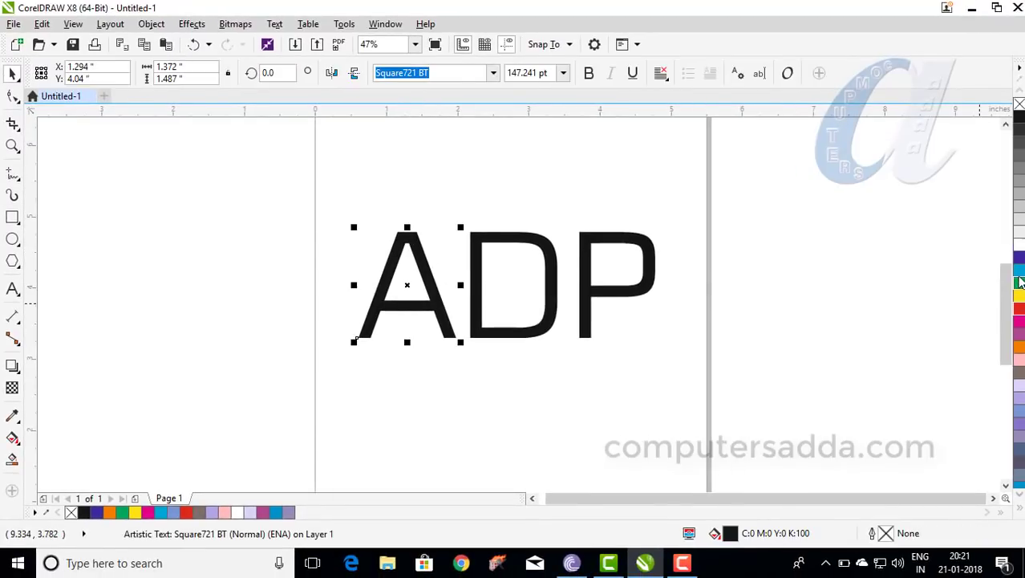
click(1020, 309)
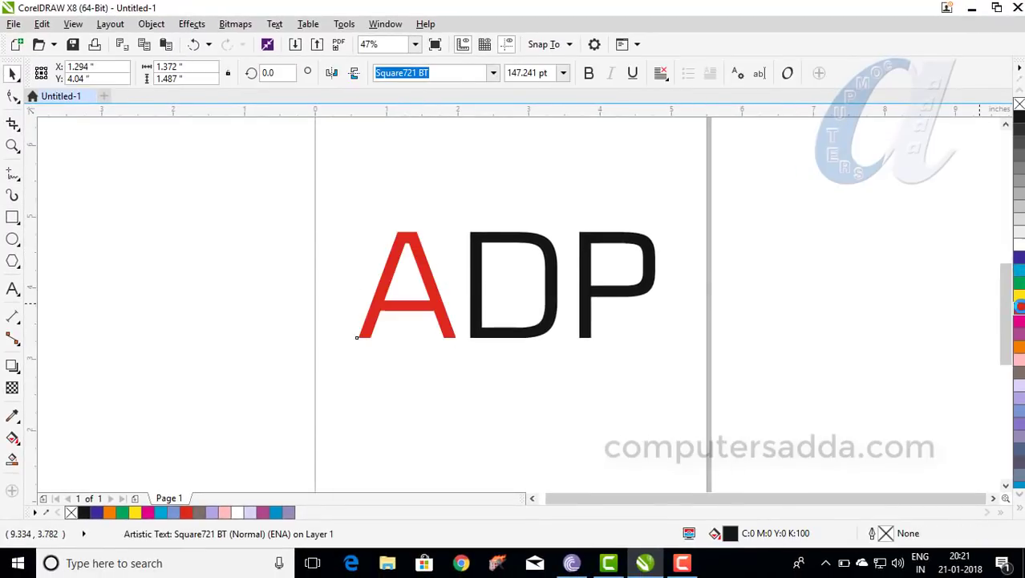
click(542, 248)
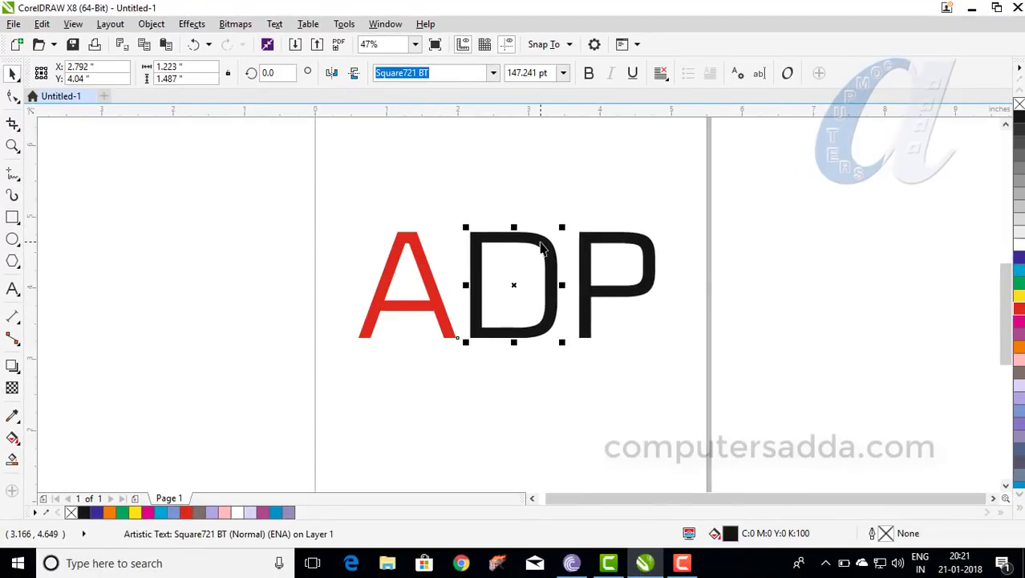
click(1020, 283)
click(620, 247)
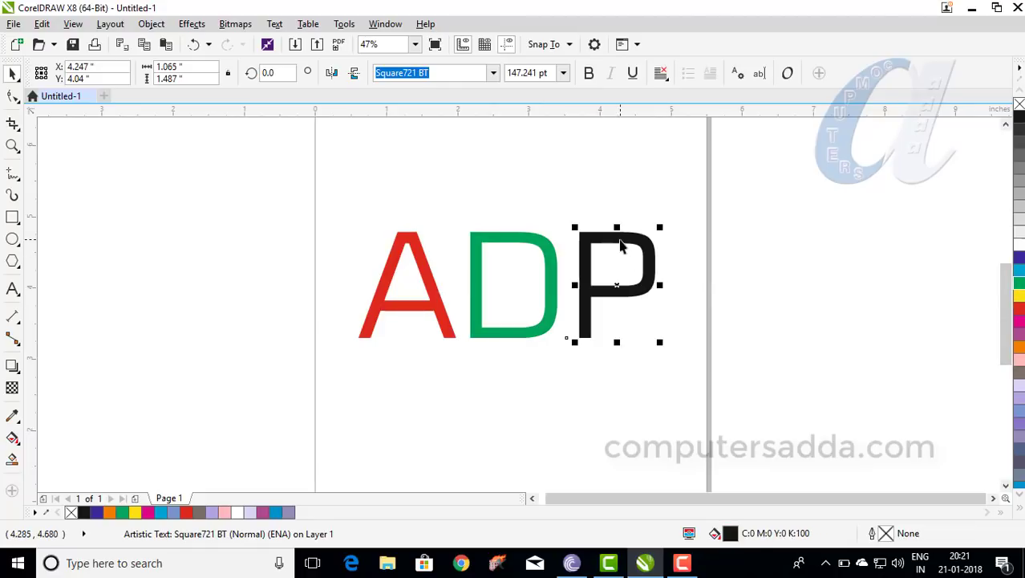
click(1019, 258)
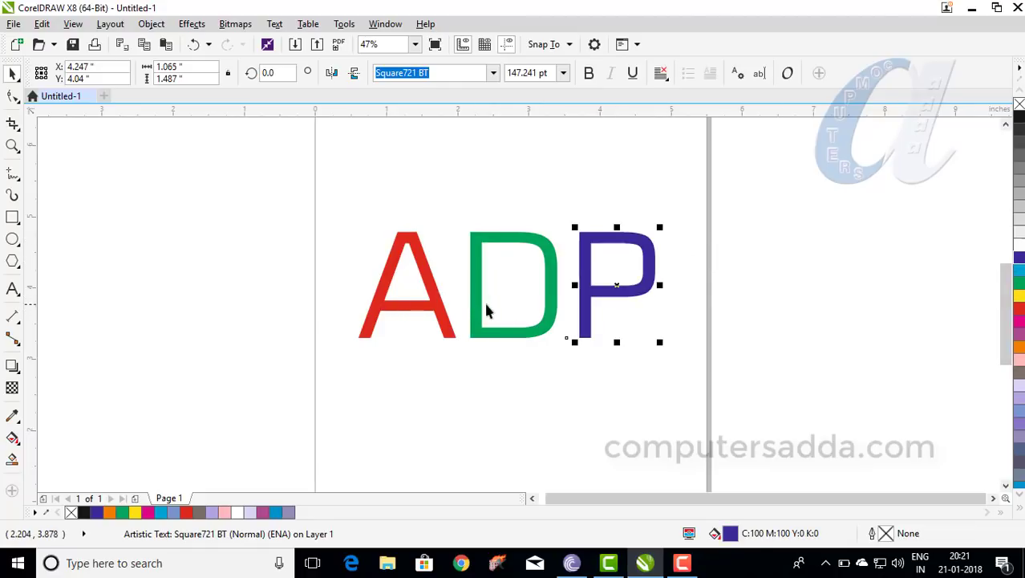
click(512, 252)
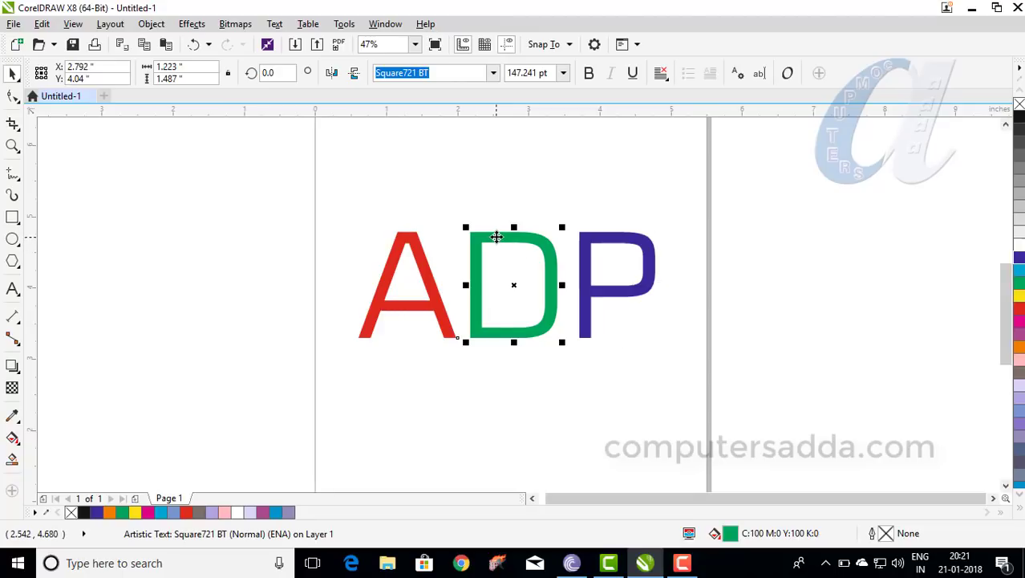
Move the D over the A's top, slide the P across both, and widen the D.
mouse_move(497, 236)
mouse_down()
mouse_move(427, 186)
mouse_move(428, 196)
mouse_up()
click(634, 245)
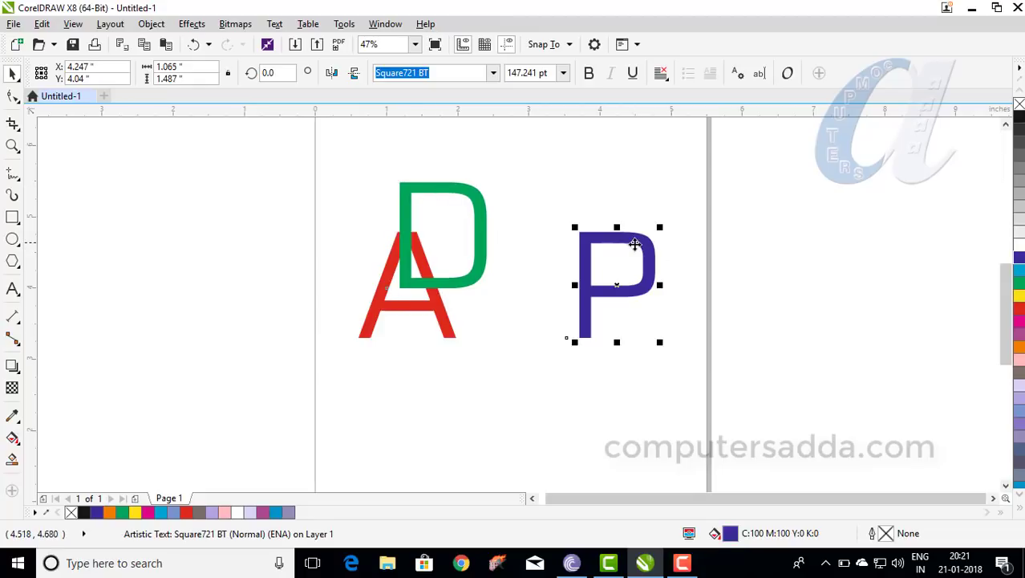
drag(623, 238, 514, 247)
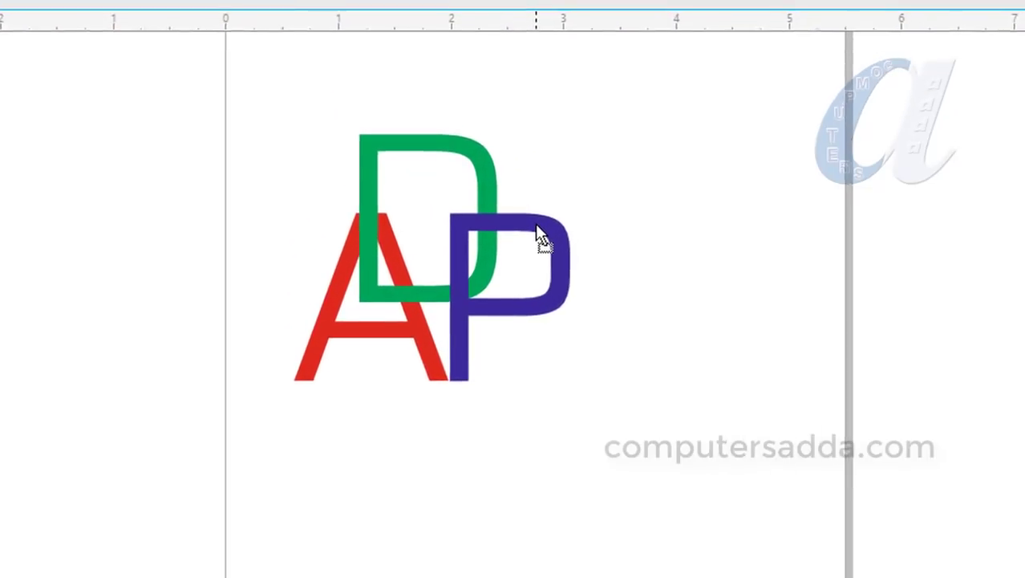
drag(514, 246, 516, 243)
click(414, 156)
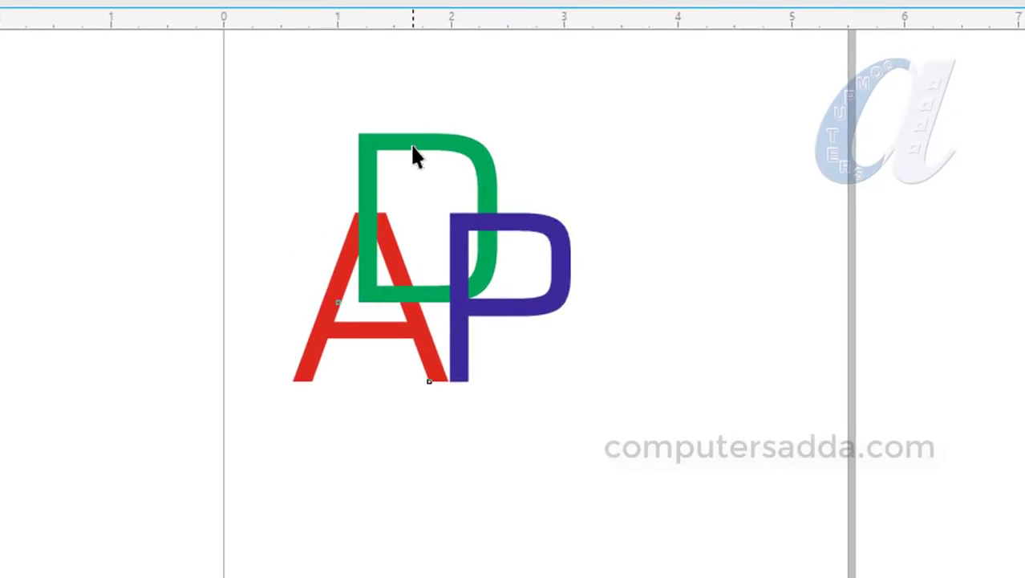
drag(414, 142, 415, 133)
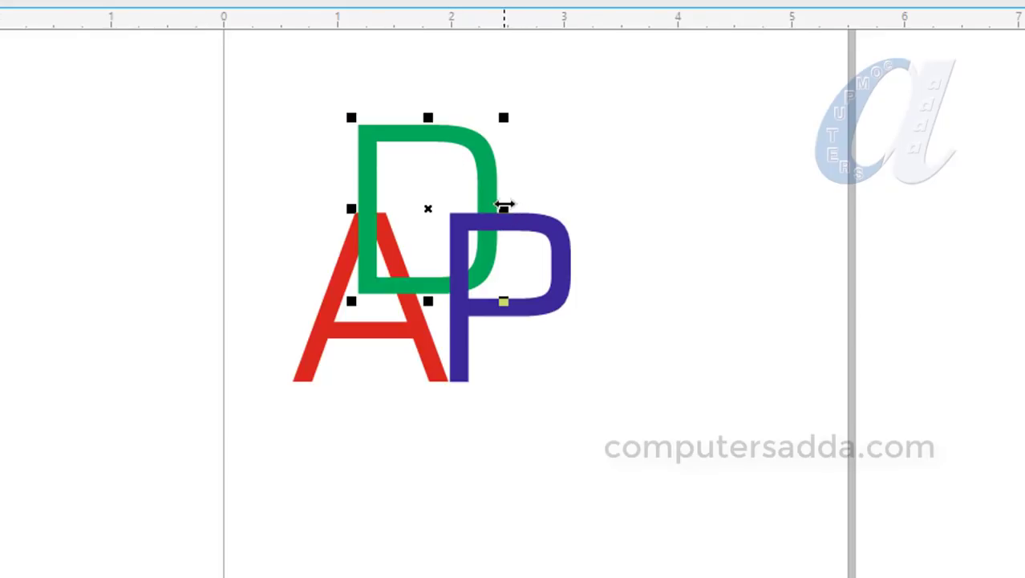
drag(503, 207, 520, 207)
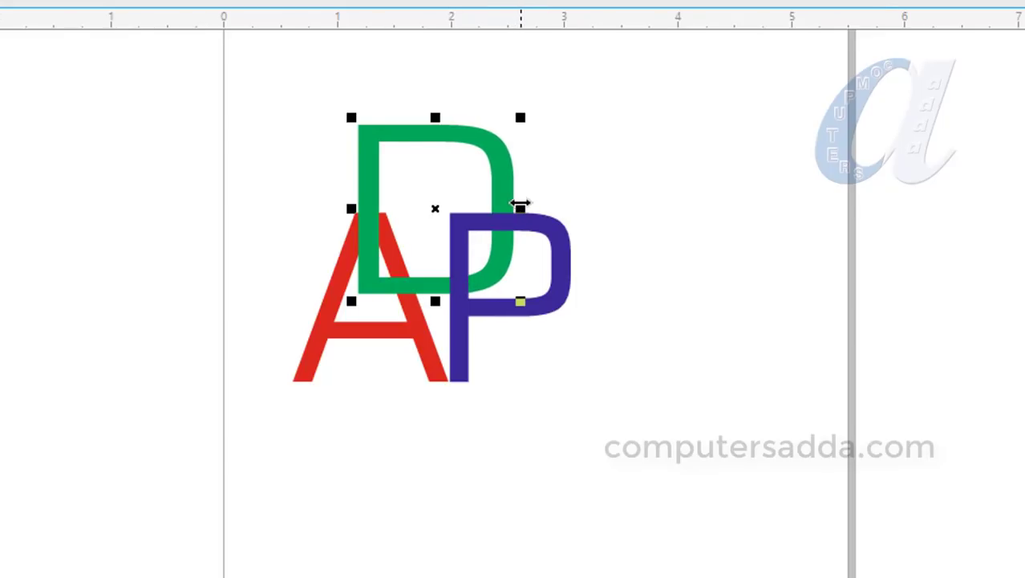
Zoom in with Ctrl+2 and select each letter to inspect the overlap.
click(747, 160)
key(ctrl+2)
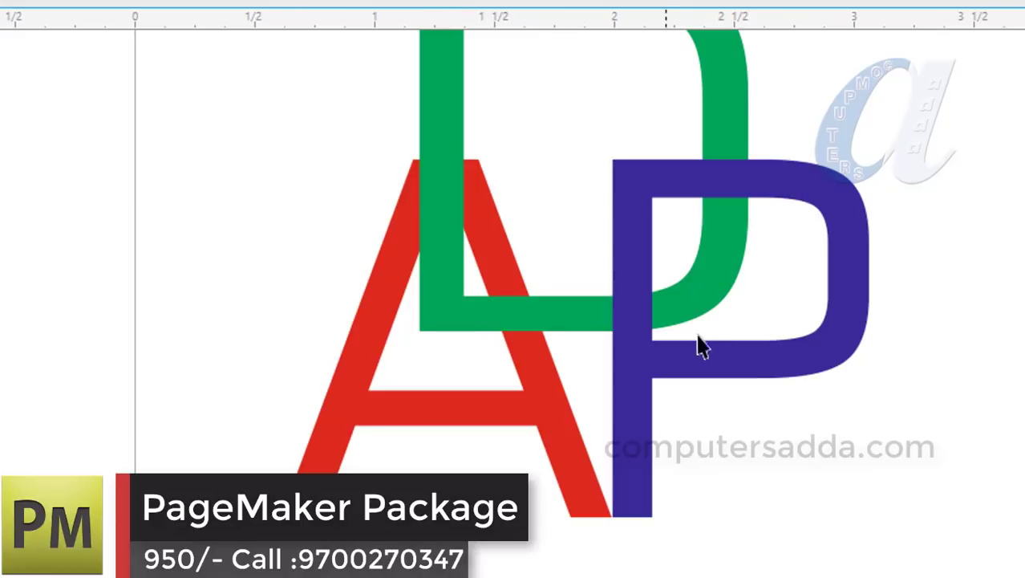
click(831, 362)
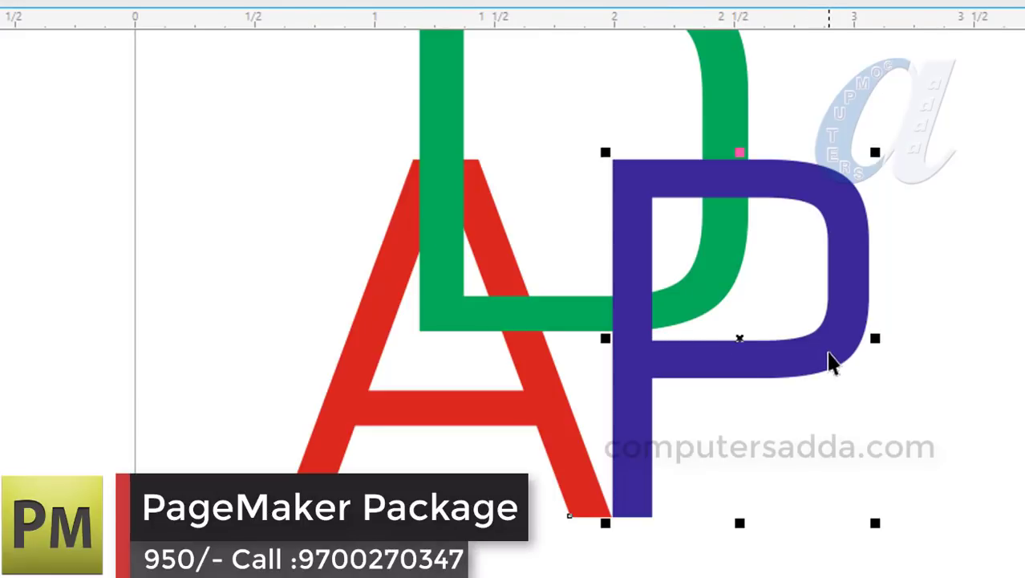
click(719, 80)
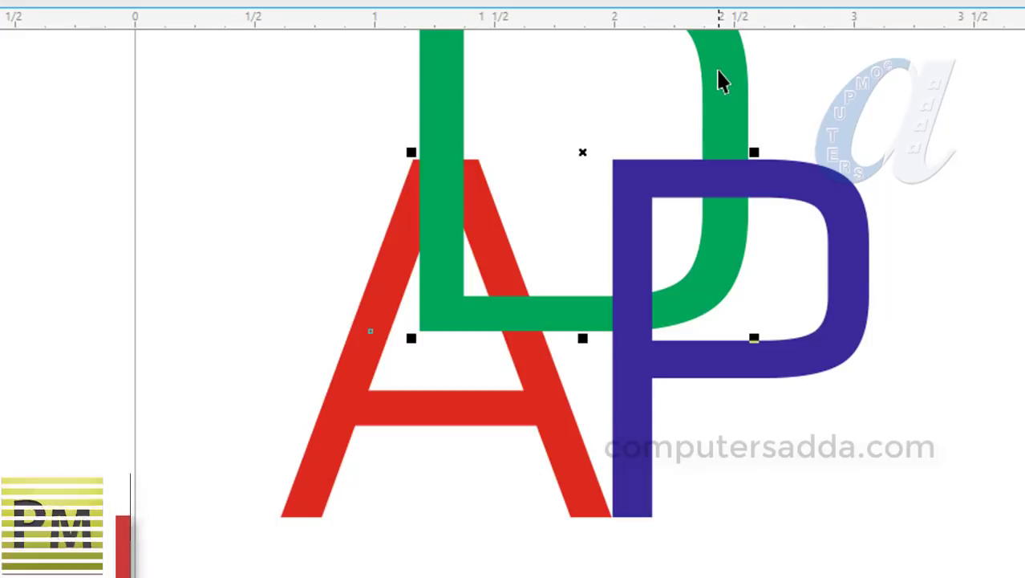
click(350, 430)
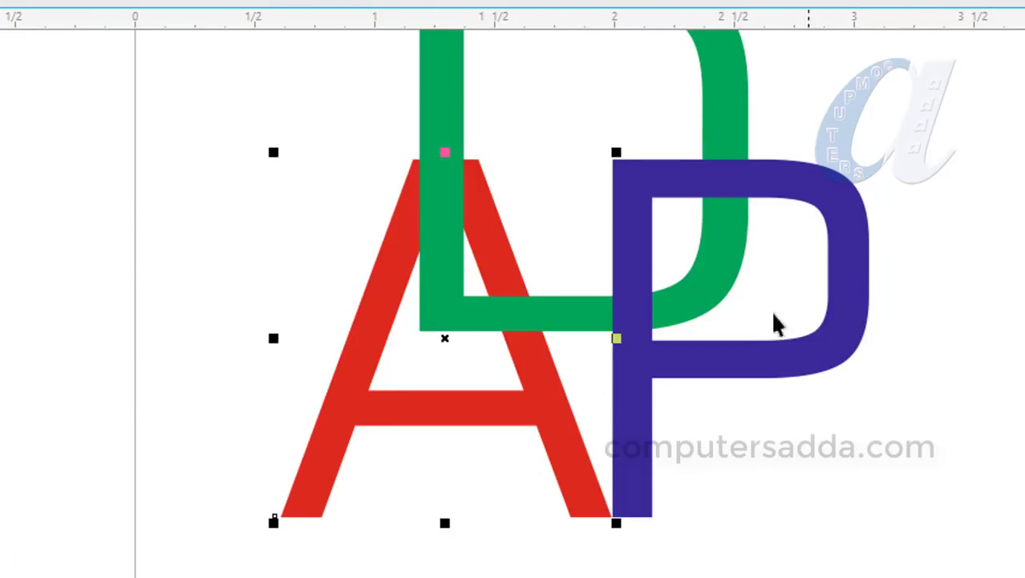
click(828, 197)
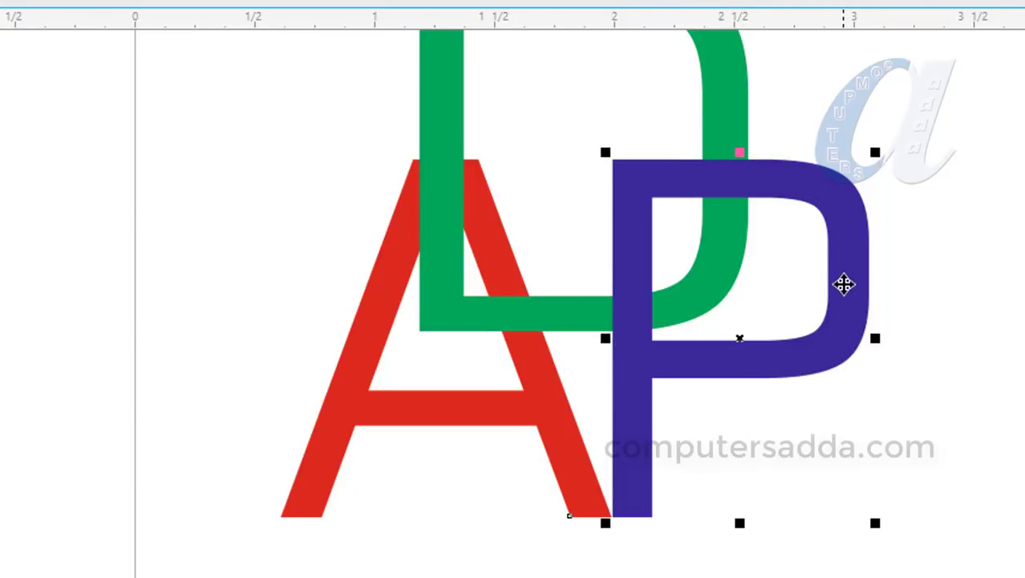
Send the P back one level and bring the red A to the front of the page.
right_click(830, 253)
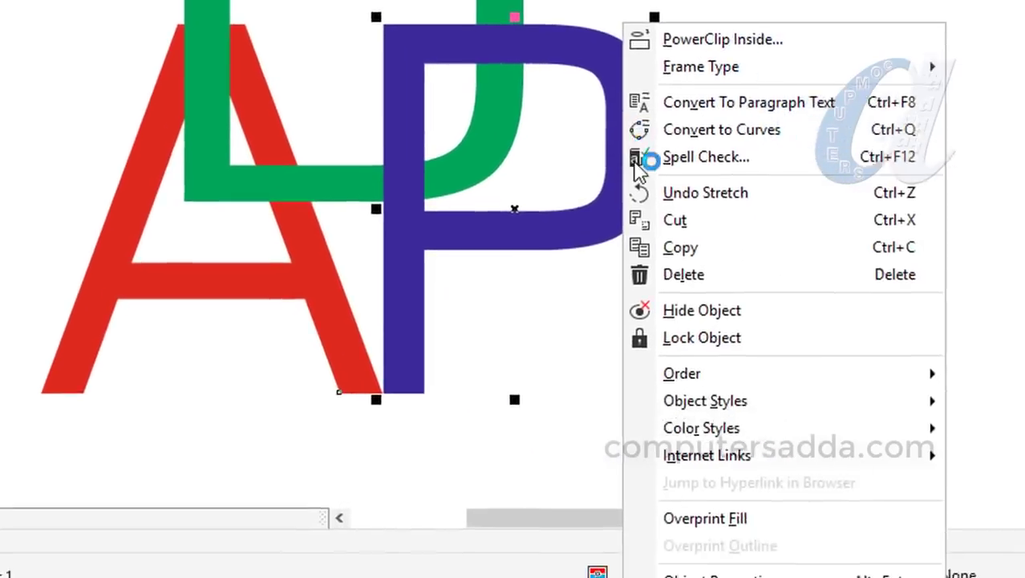
click(642, 347)
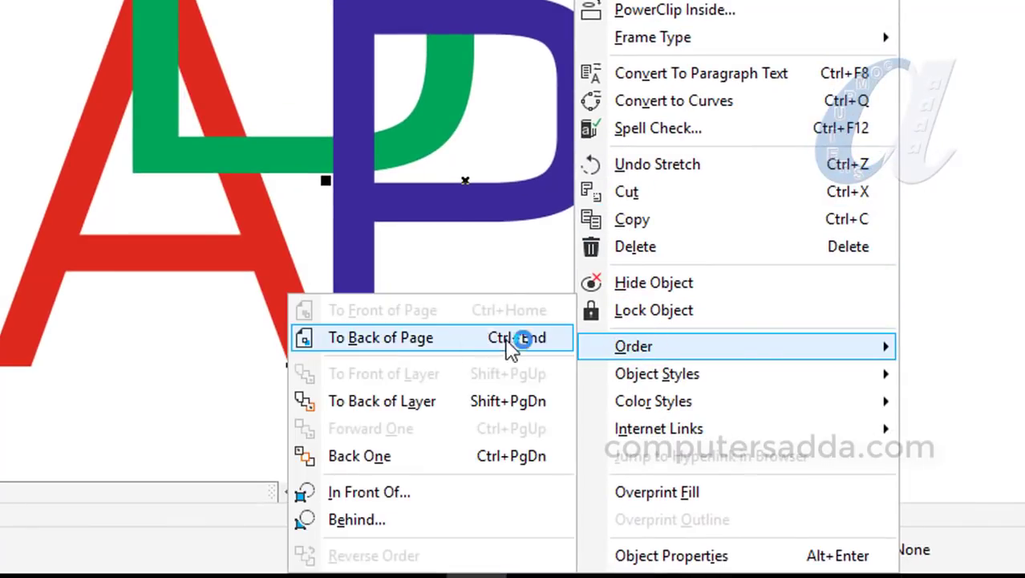
click(353, 456)
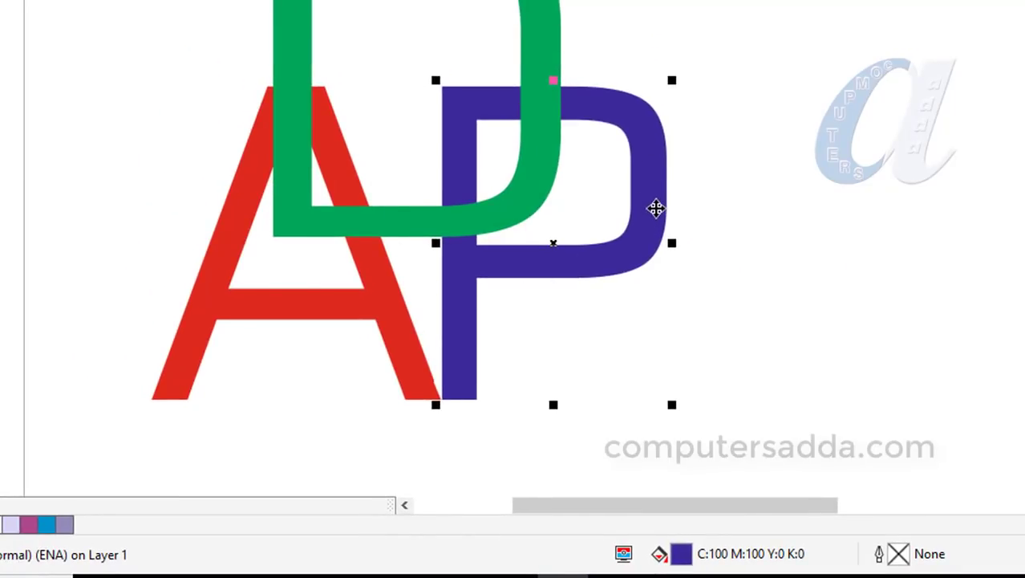
key(Escape)
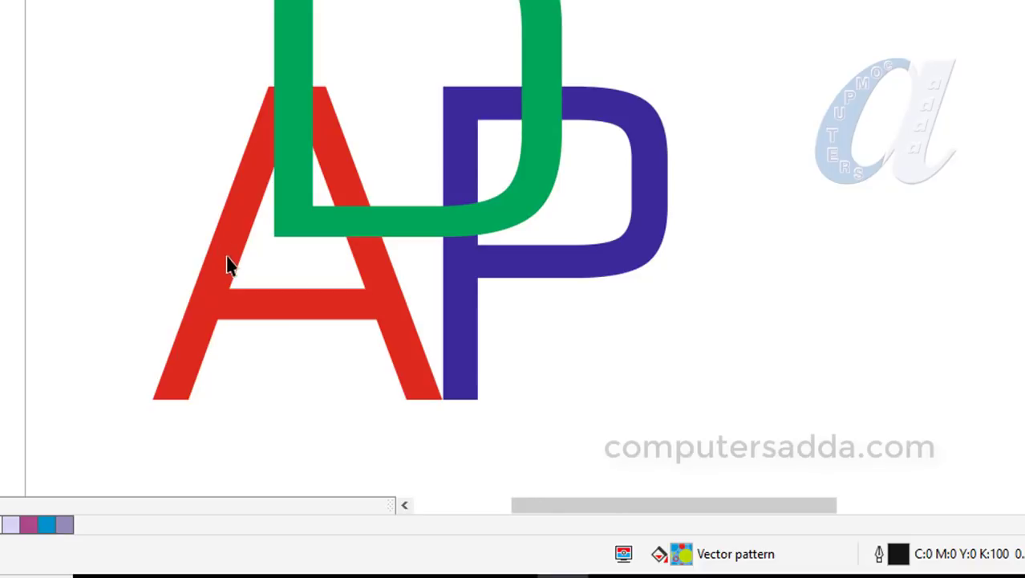
click(218, 314)
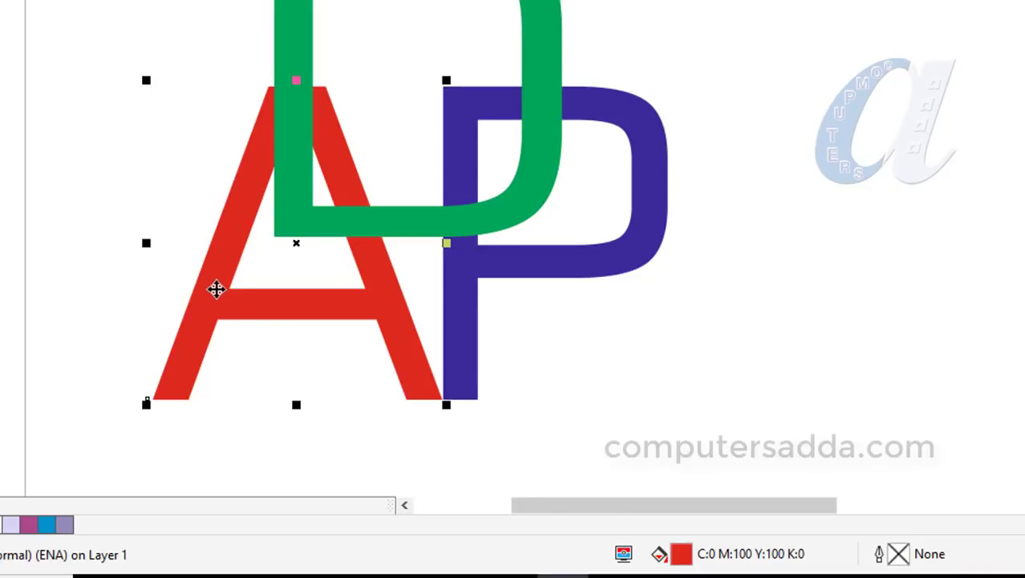
right_click(215, 287)
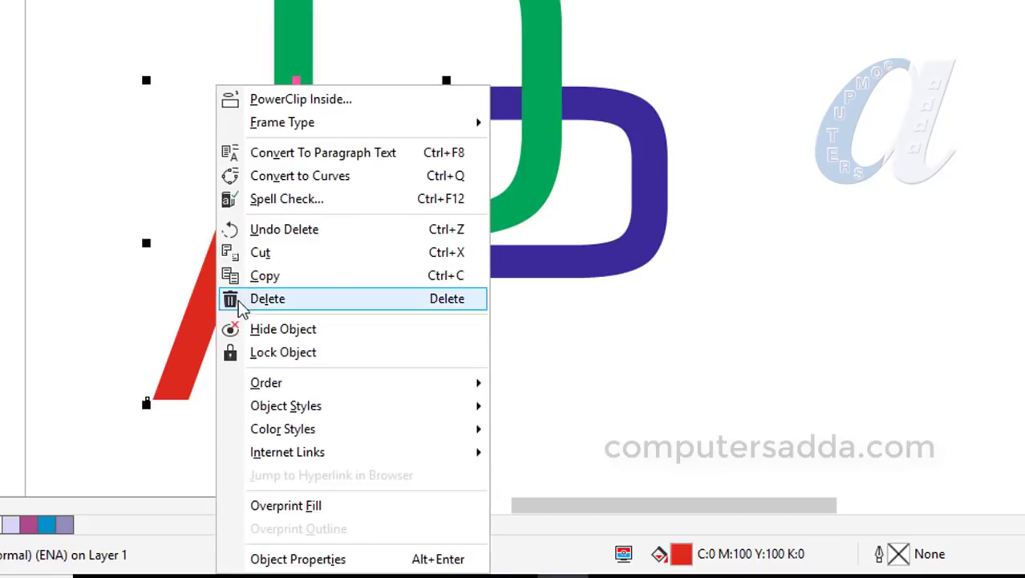
mouse_move(353, 382)
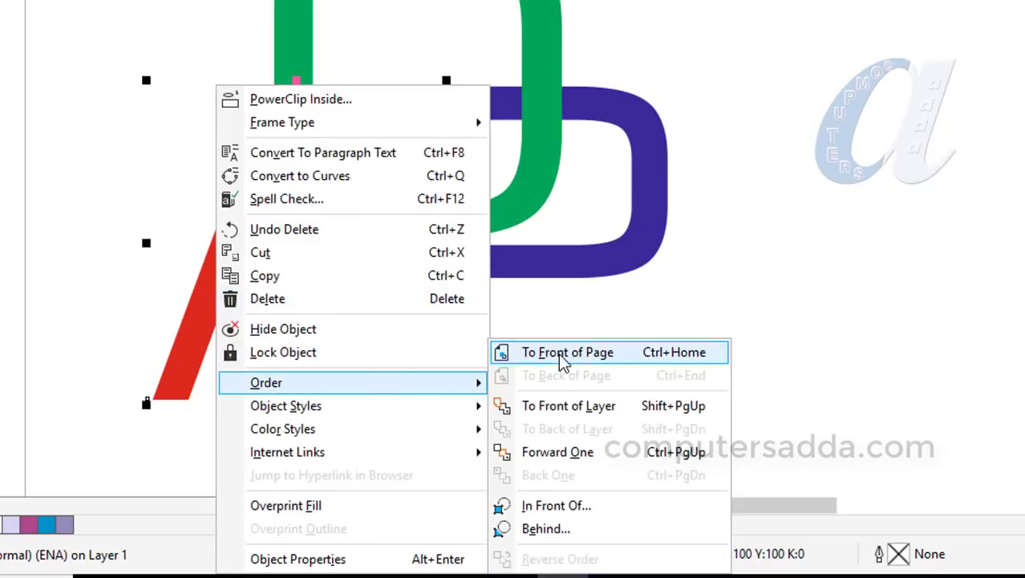
click(562, 359)
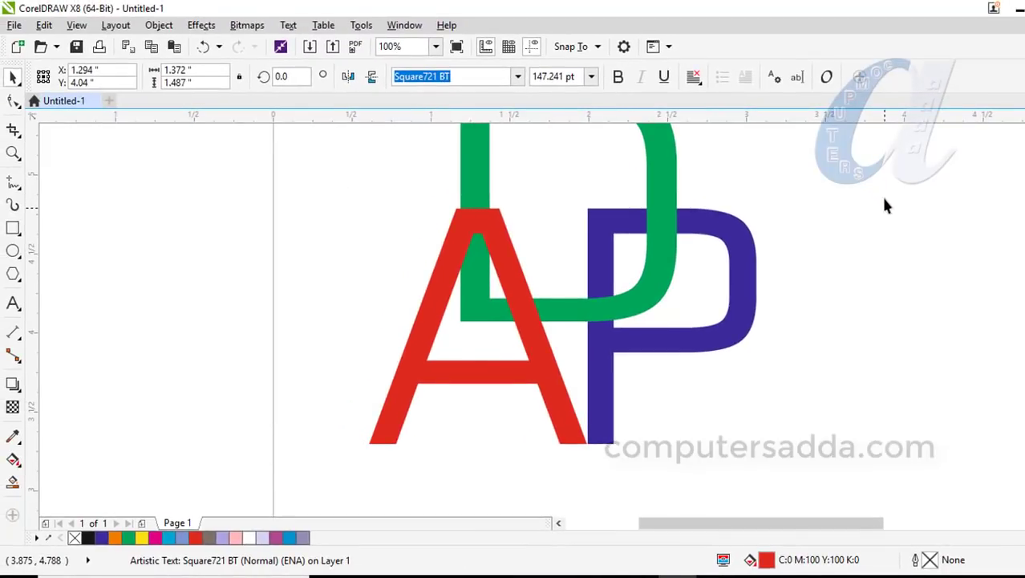
Undo the A's bring-to-front, then draw a no-fill rectangle over the A's apex.
click(837, 205)
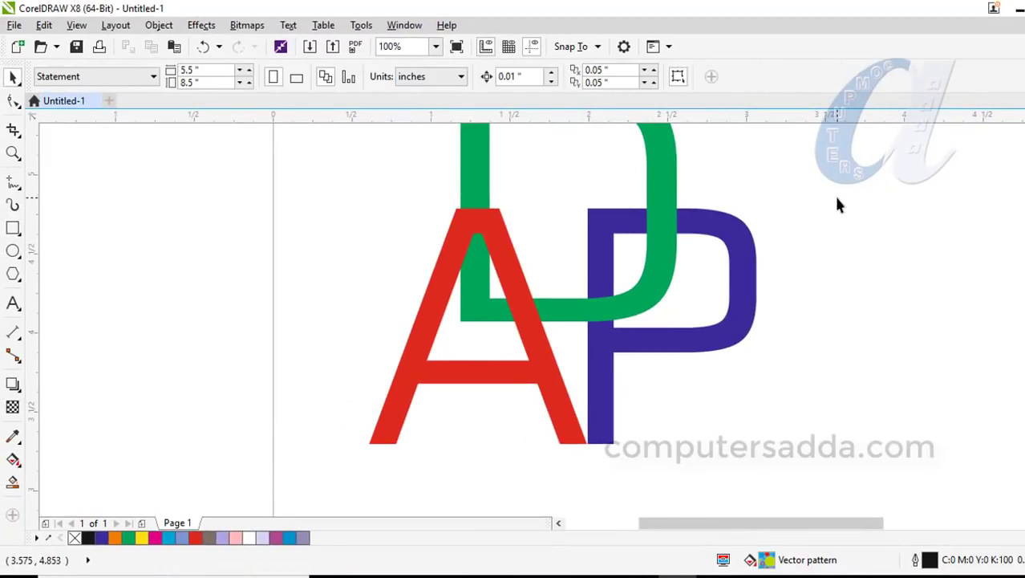
key(ctrl+z)
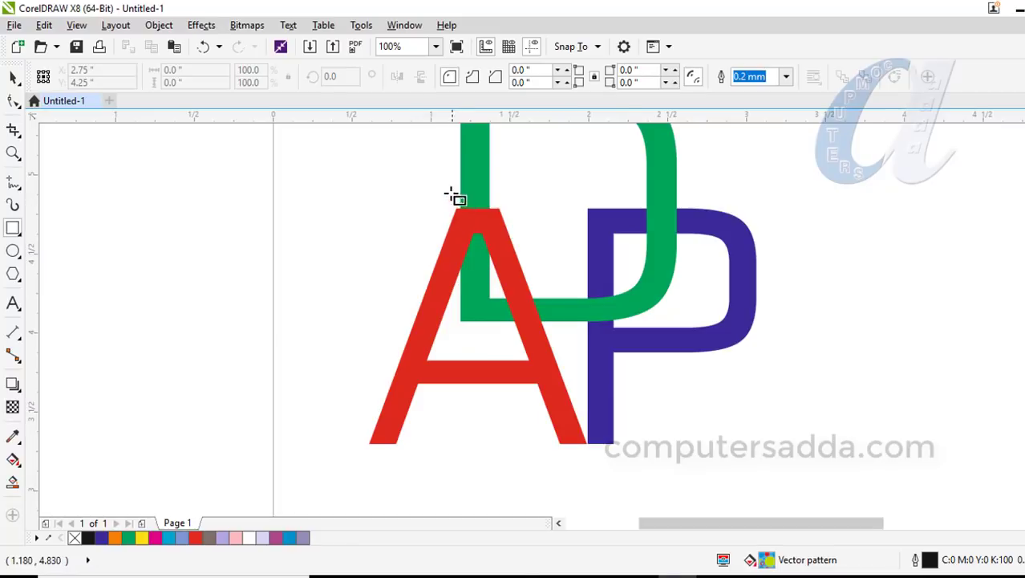
drag(446, 184, 496, 293)
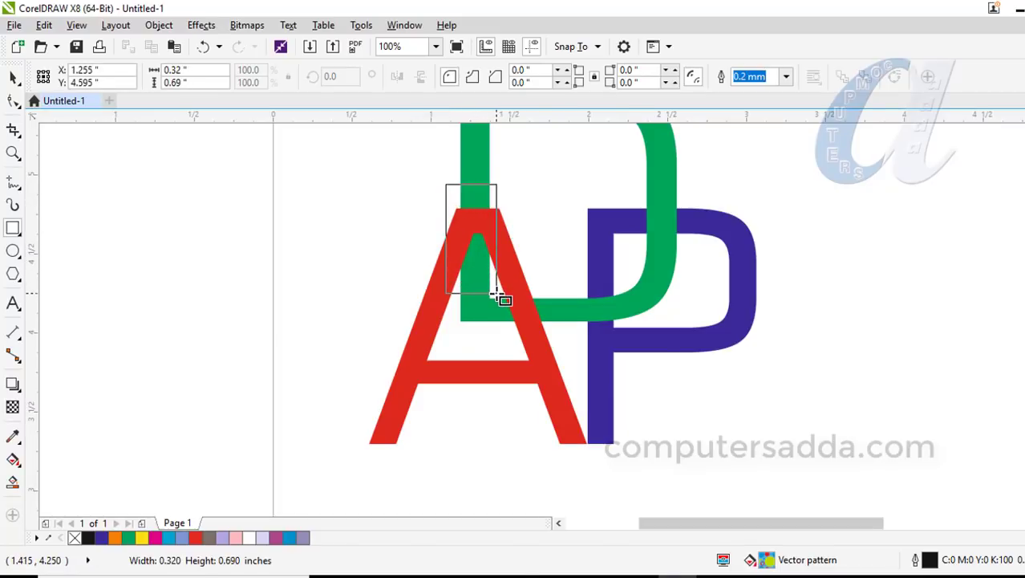
drag(496, 294, 498, 295)
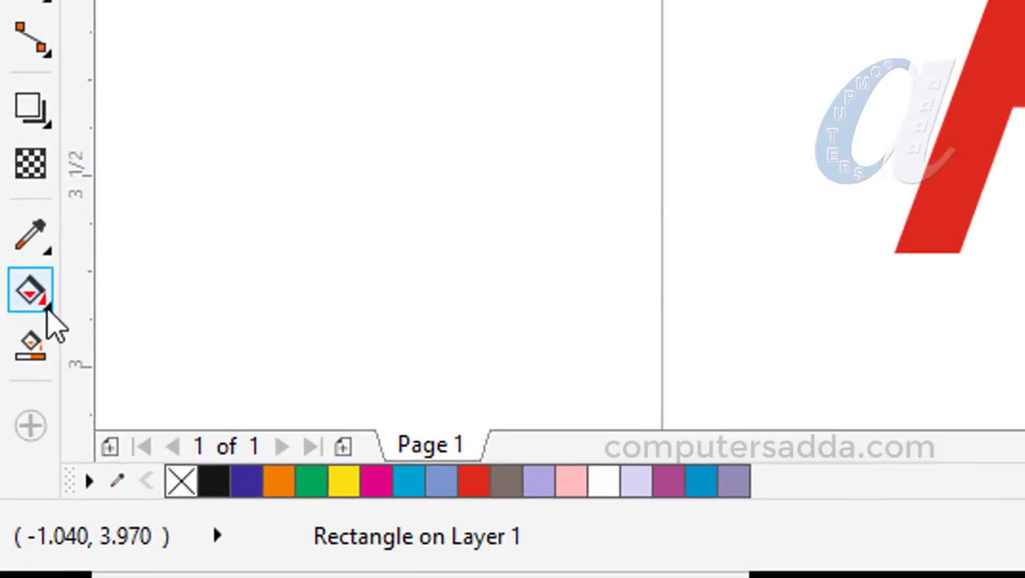
click(36, 303)
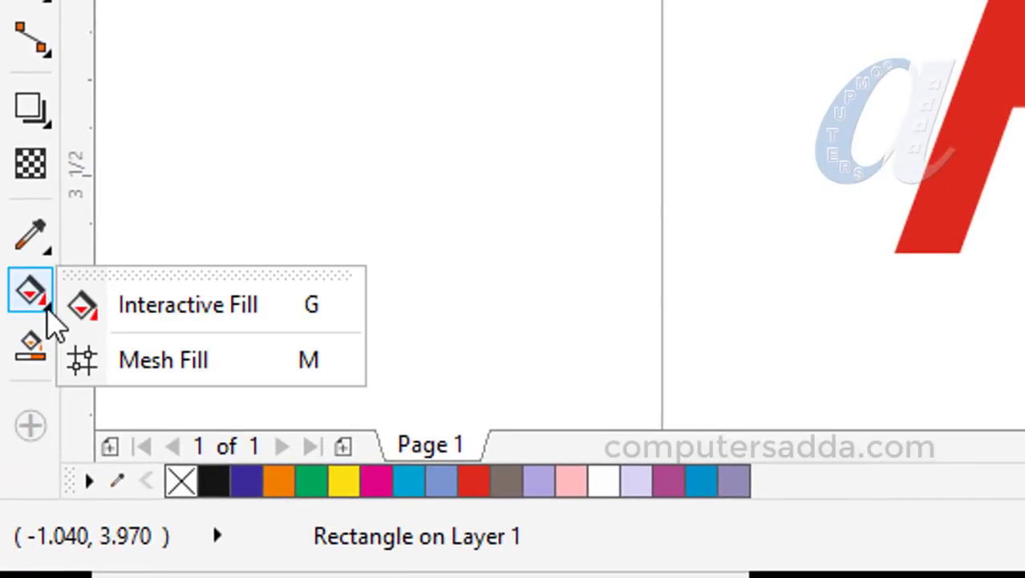
click(158, 308)
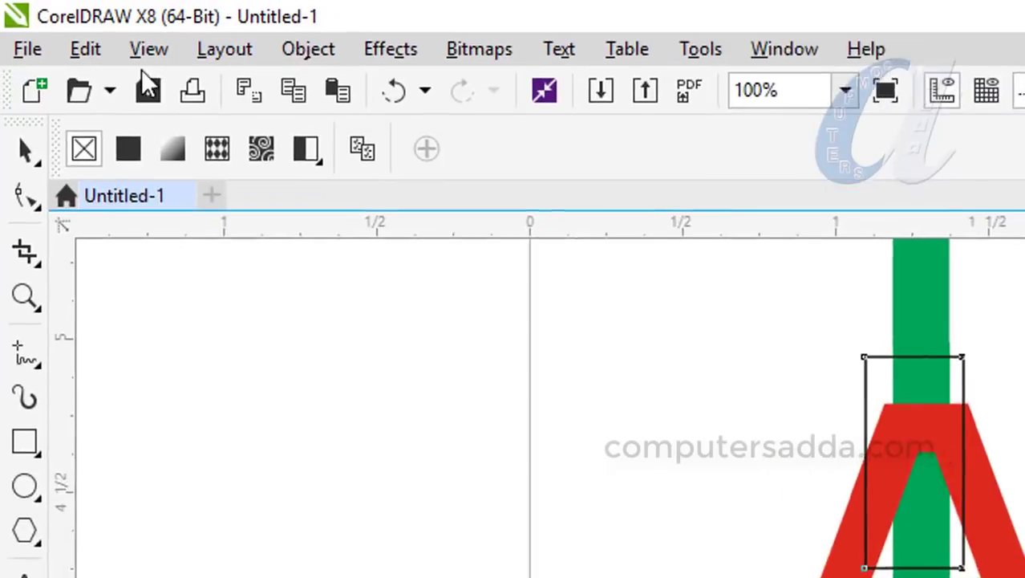
click(314, 50)
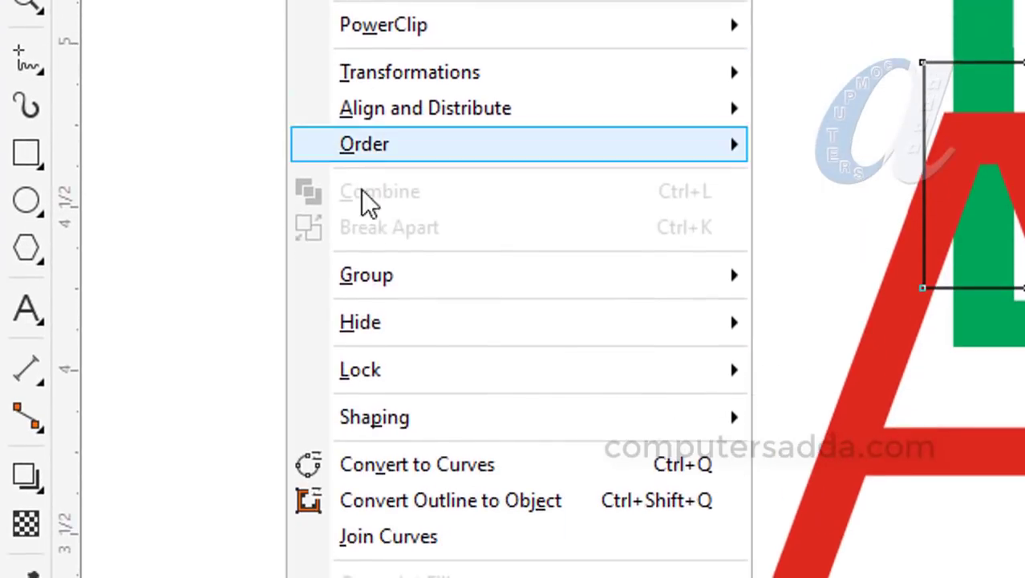
mouse_move(217, 309)
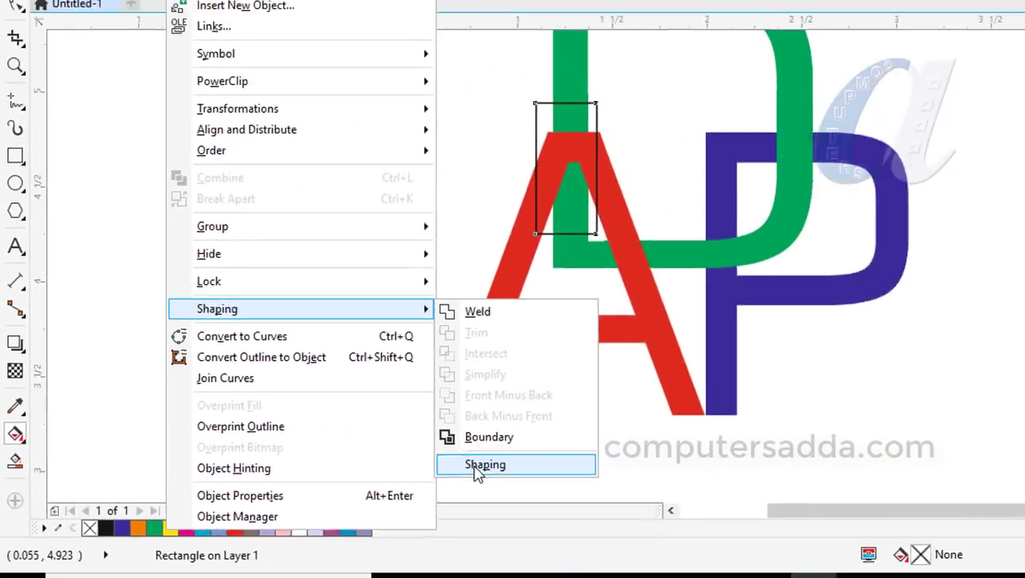
Intersect the rectangle with the green D via the Shaping docker, keeping both originals.
click(478, 465)
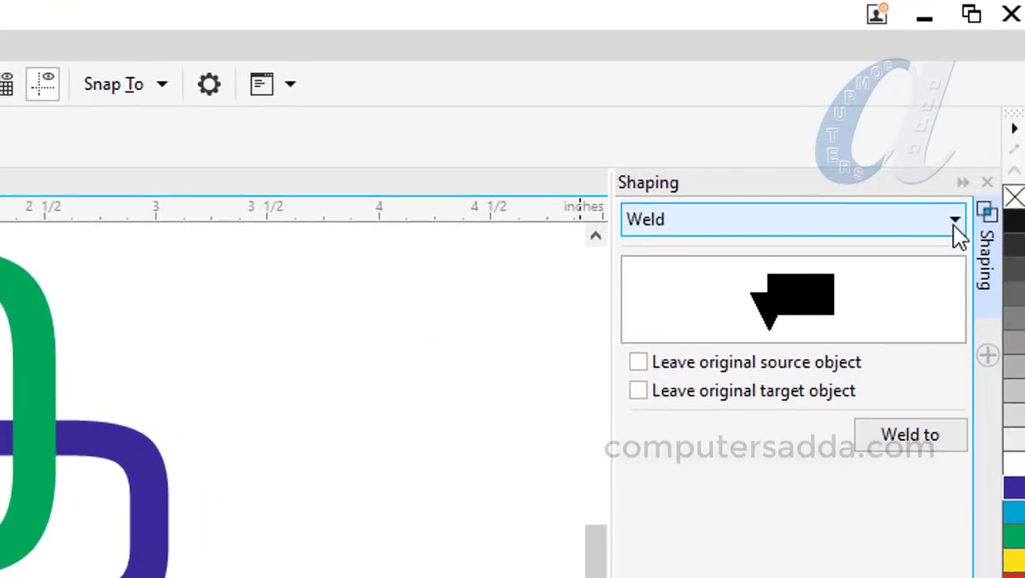
click(953, 225)
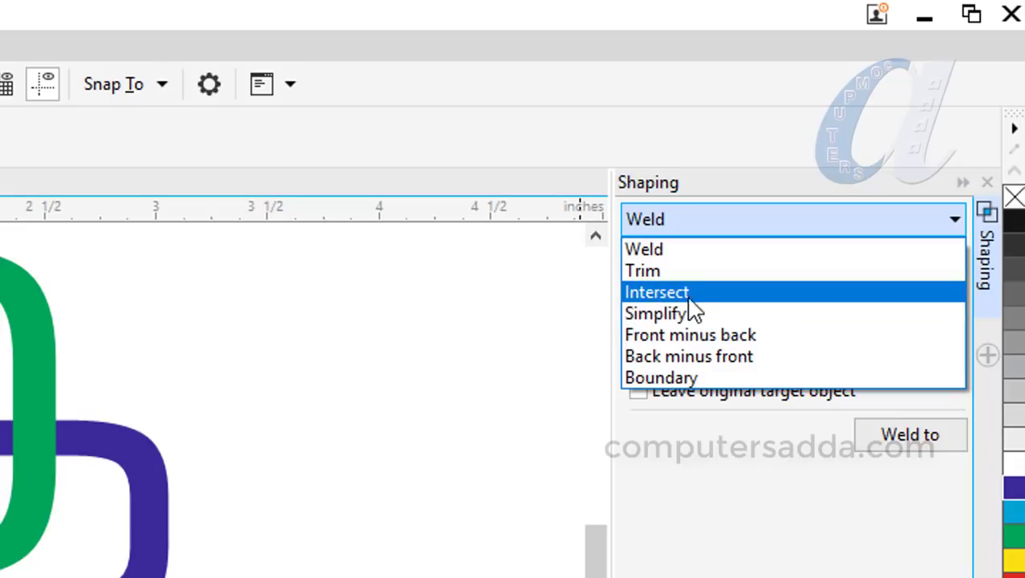
click(663, 296)
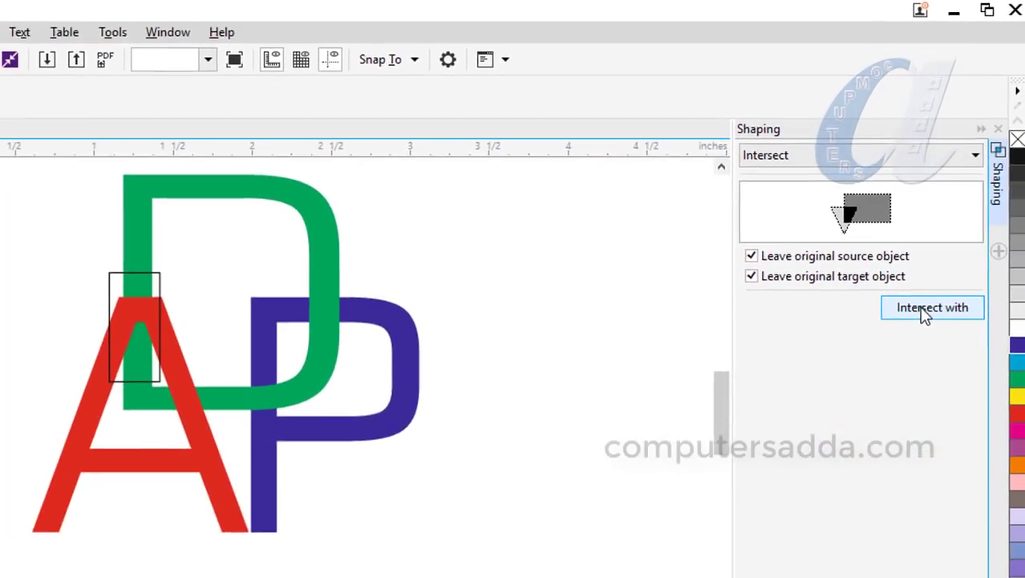
click(882, 443)
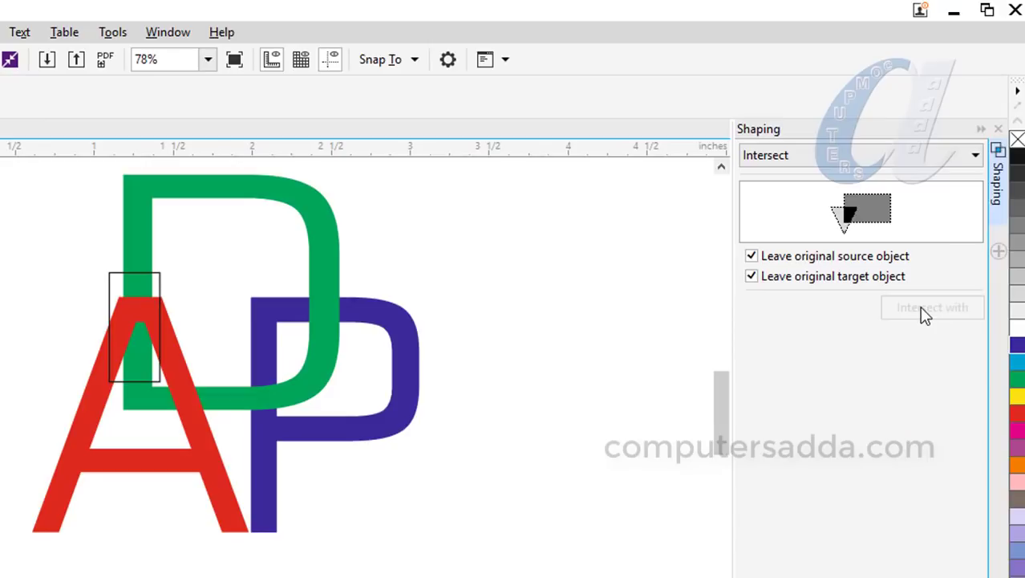
click(139, 241)
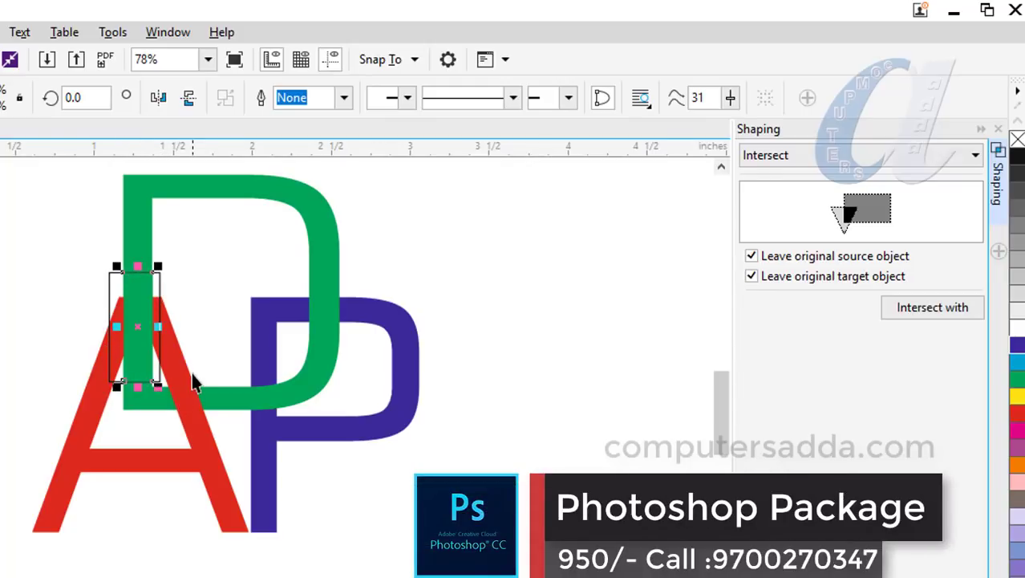
click(752, 255)
click(941, 317)
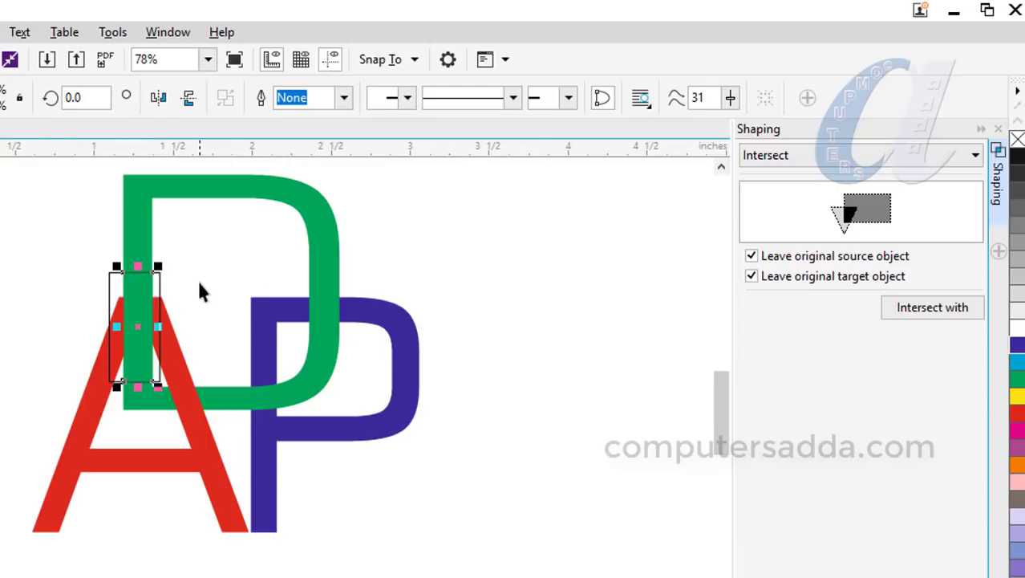
click(109, 297)
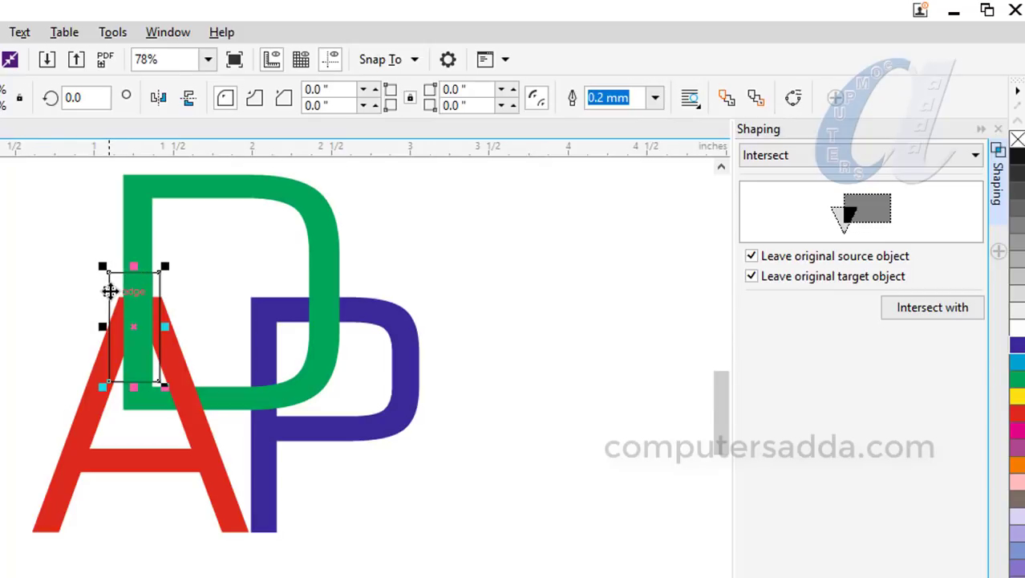
Move and resize the rectangle over the D/P crossing, then intersect it with the P.
drag(109, 290, 303, 274)
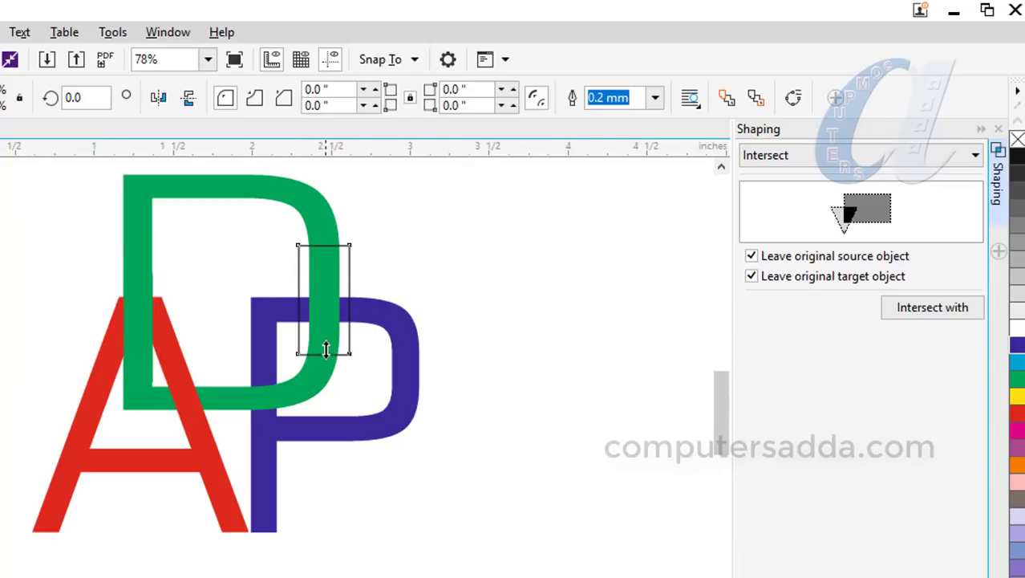
drag(326, 342, 327, 337)
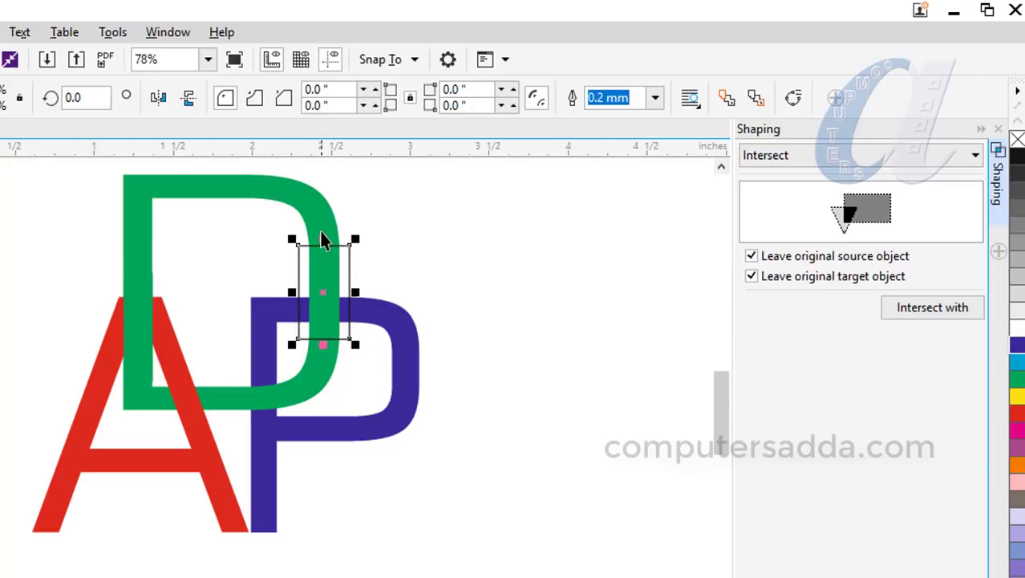
drag(321, 238, 321, 268)
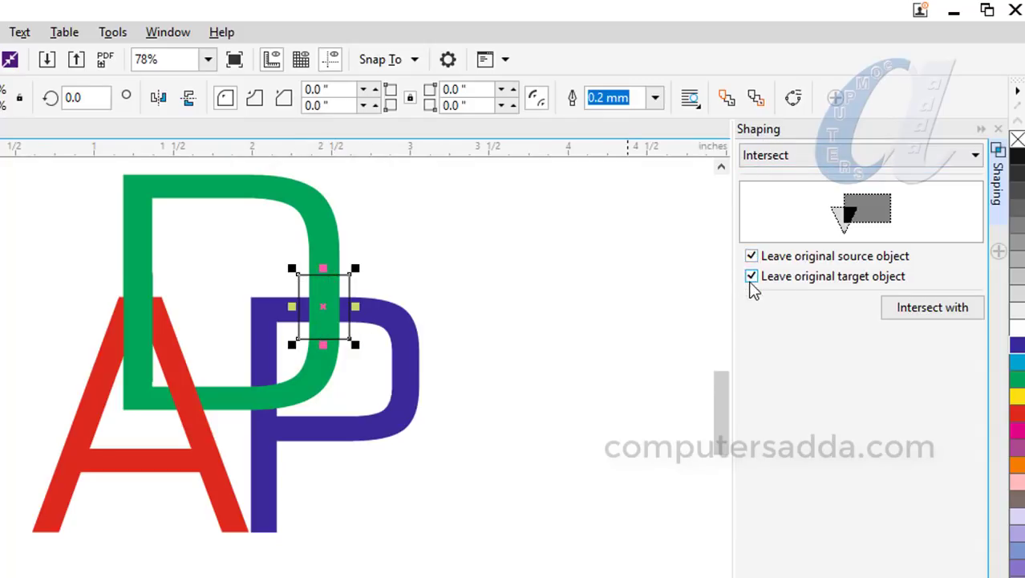
click(933, 310)
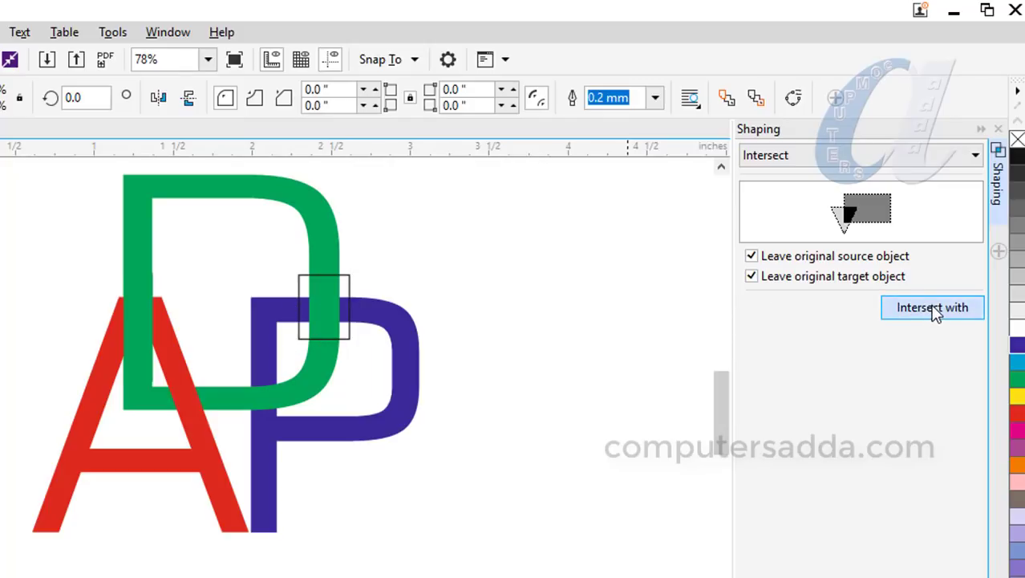
click(388, 328)
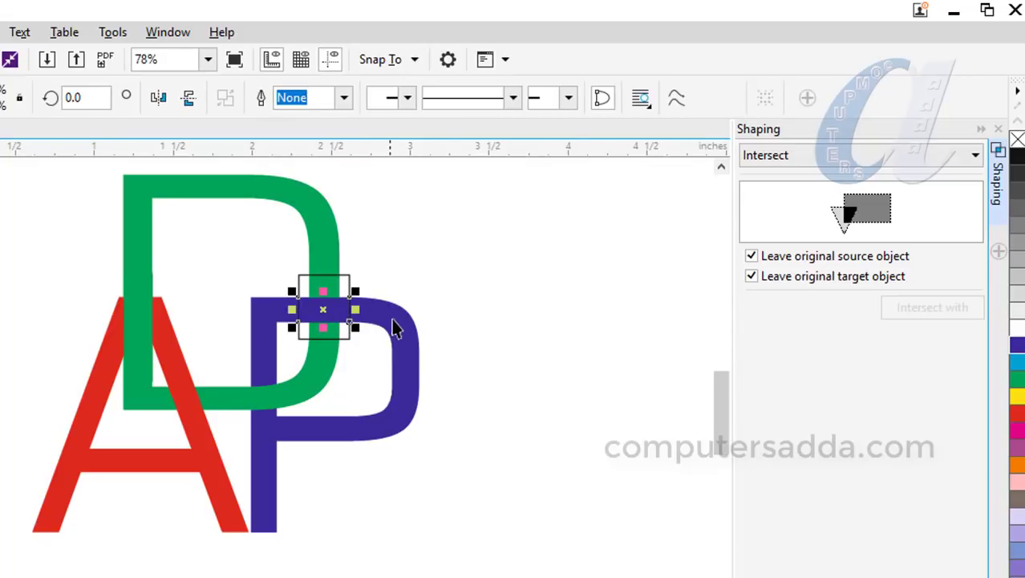
Select the helper rectangle and remove it.
click(515, 286)
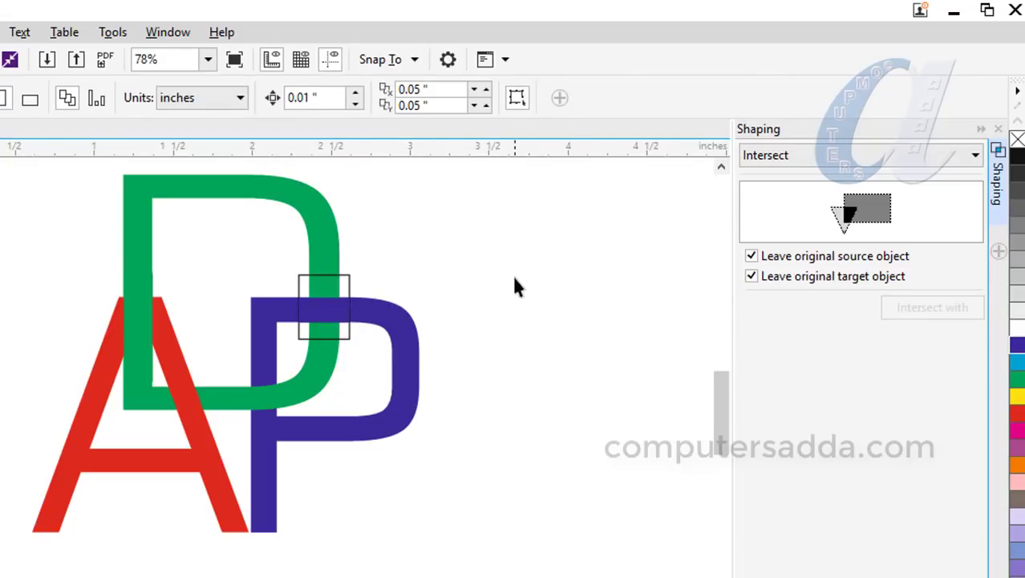
click(347, 282)
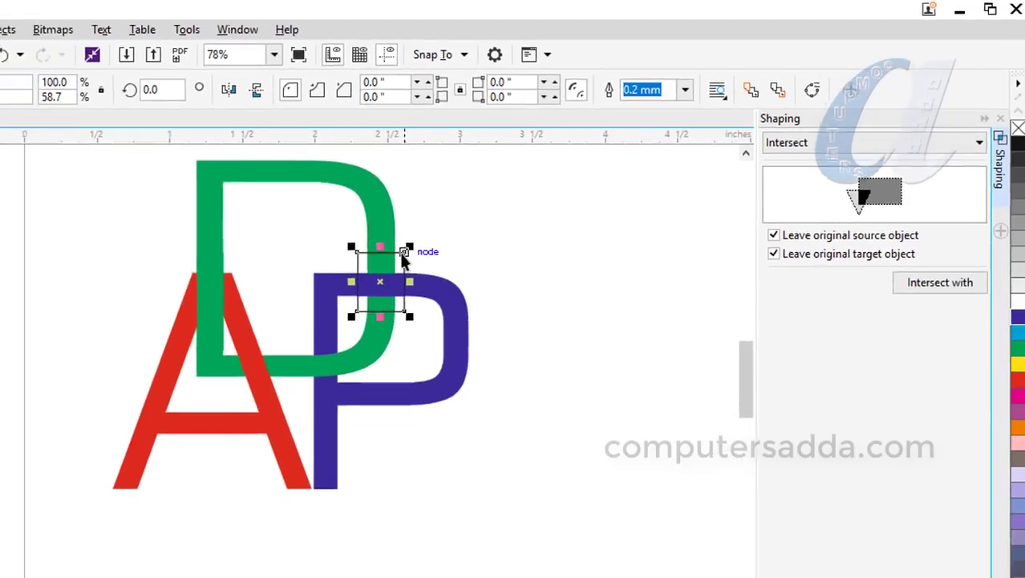
key(Escape)
Zoom in and out repeatedly to inspect the interlocked A-D-P logo.
scroll(526, 207, down, 2)
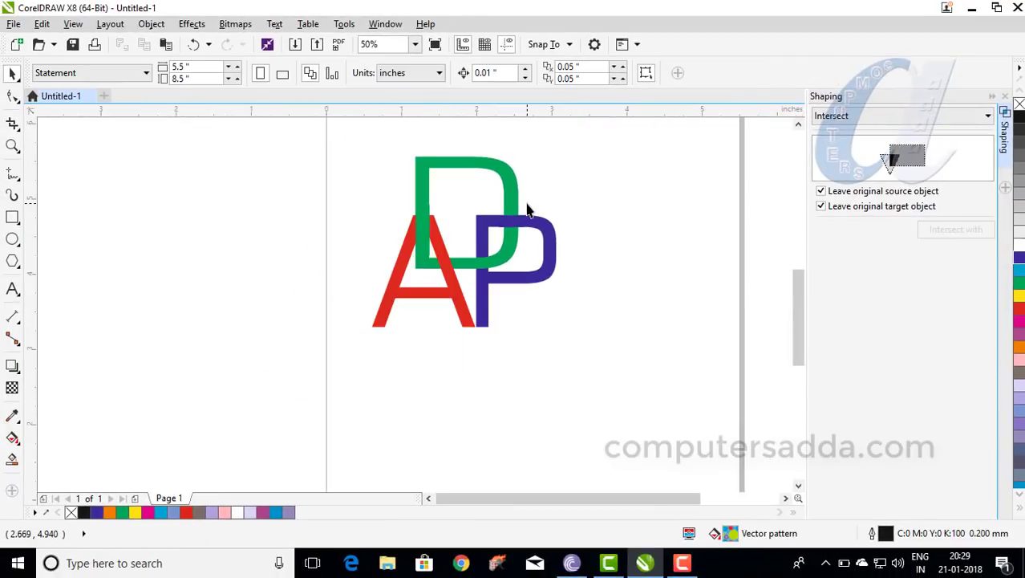
scroll(530, 193, up, 2)
scroll(530, 193, down, 2)
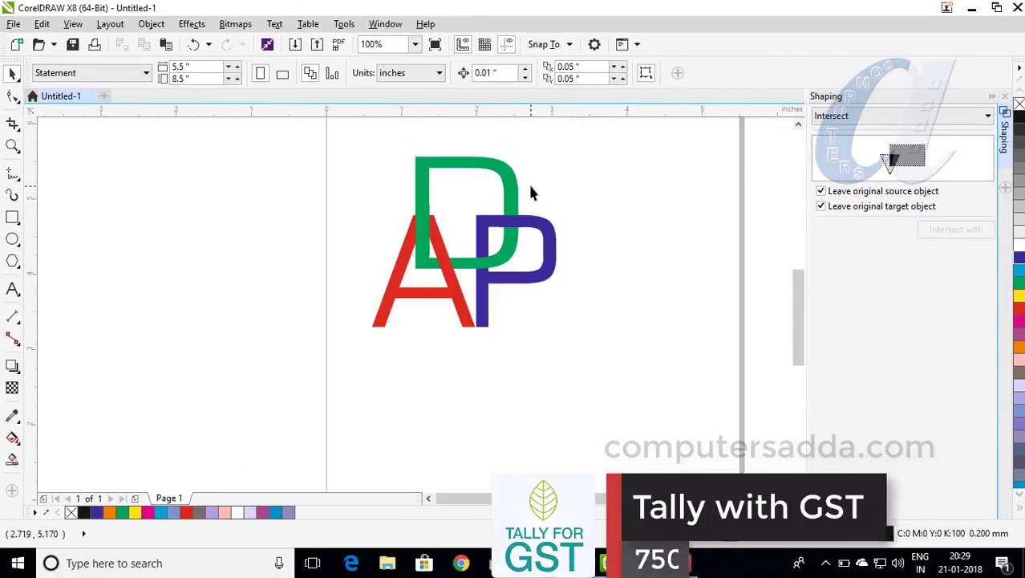
scroll(341, 237, up, 2)
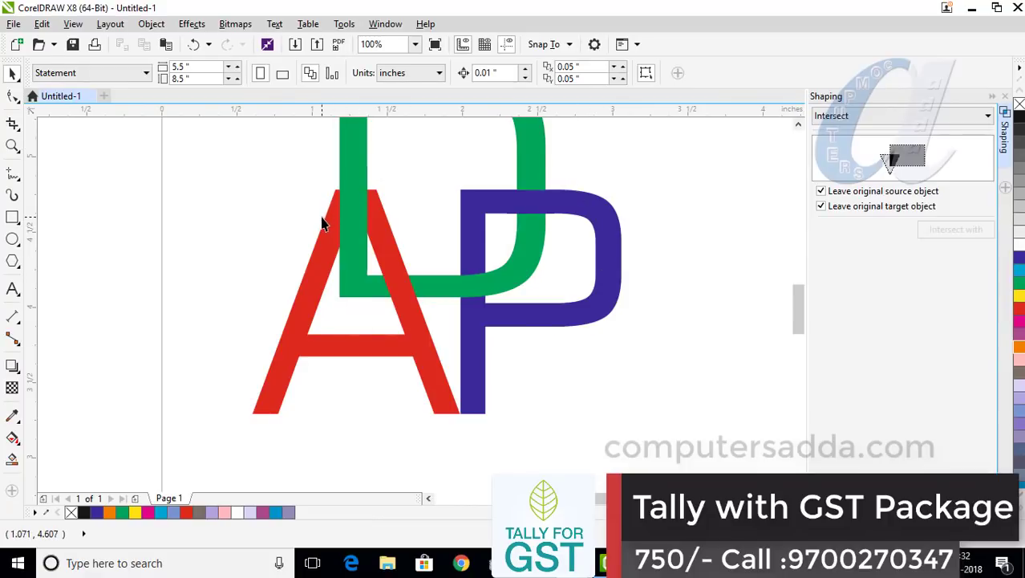
scroll(316, 234, down, 2)
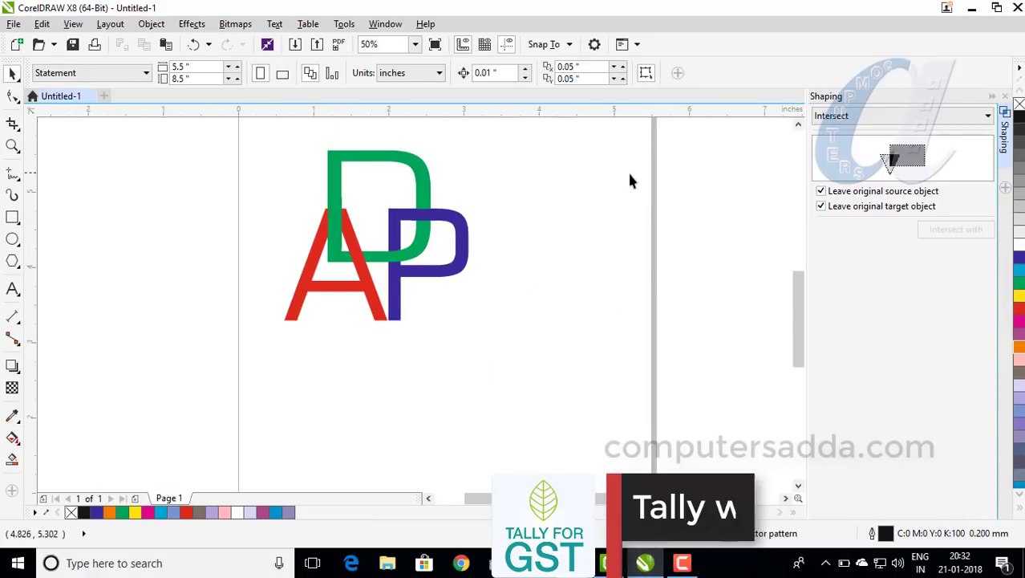
scroll(628, 171, up, 2)
scroll(604, 188, down, 2)
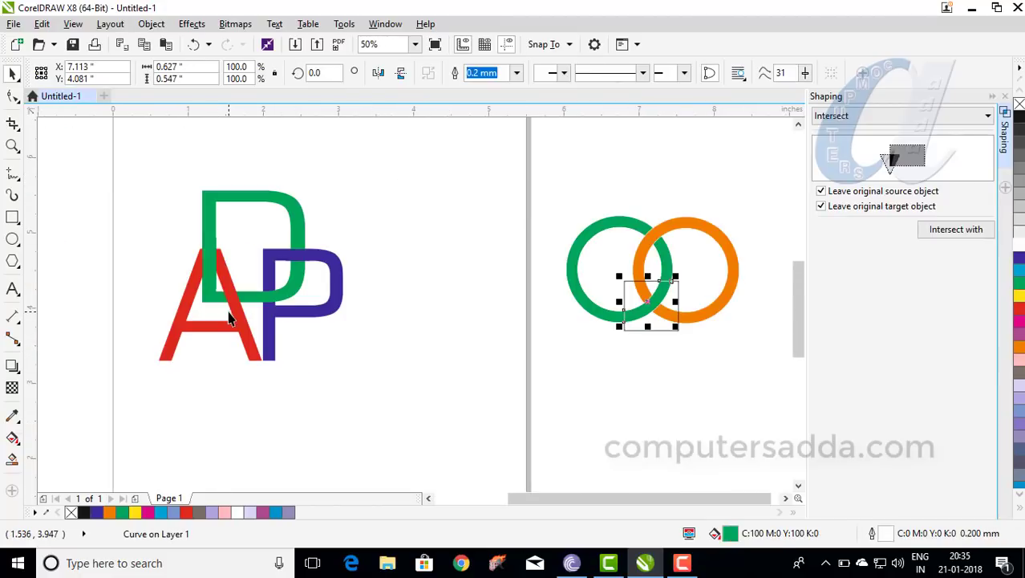